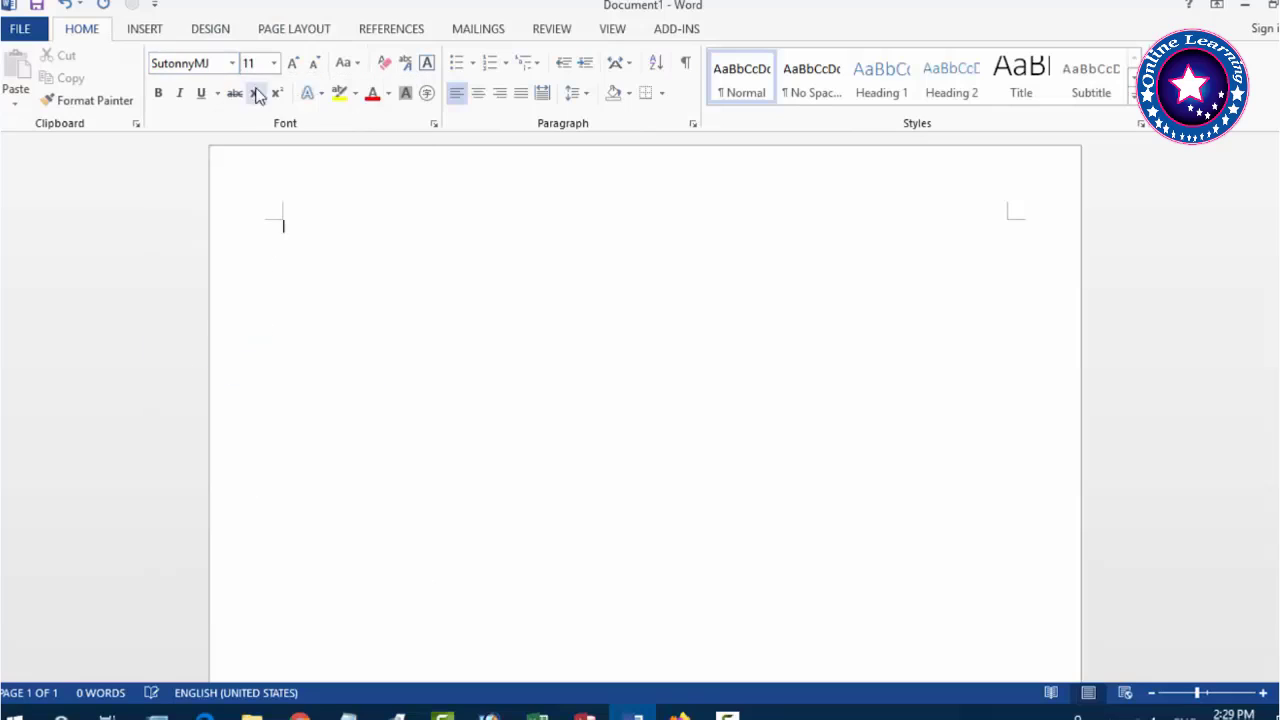
# Set SutonnyMJ at size 14 and type the hotel title শ্রী স্টার হোটেল.
pyautogui.click(274, 63)
pyautogui.click(263, 186)
pyautogui.write('k')
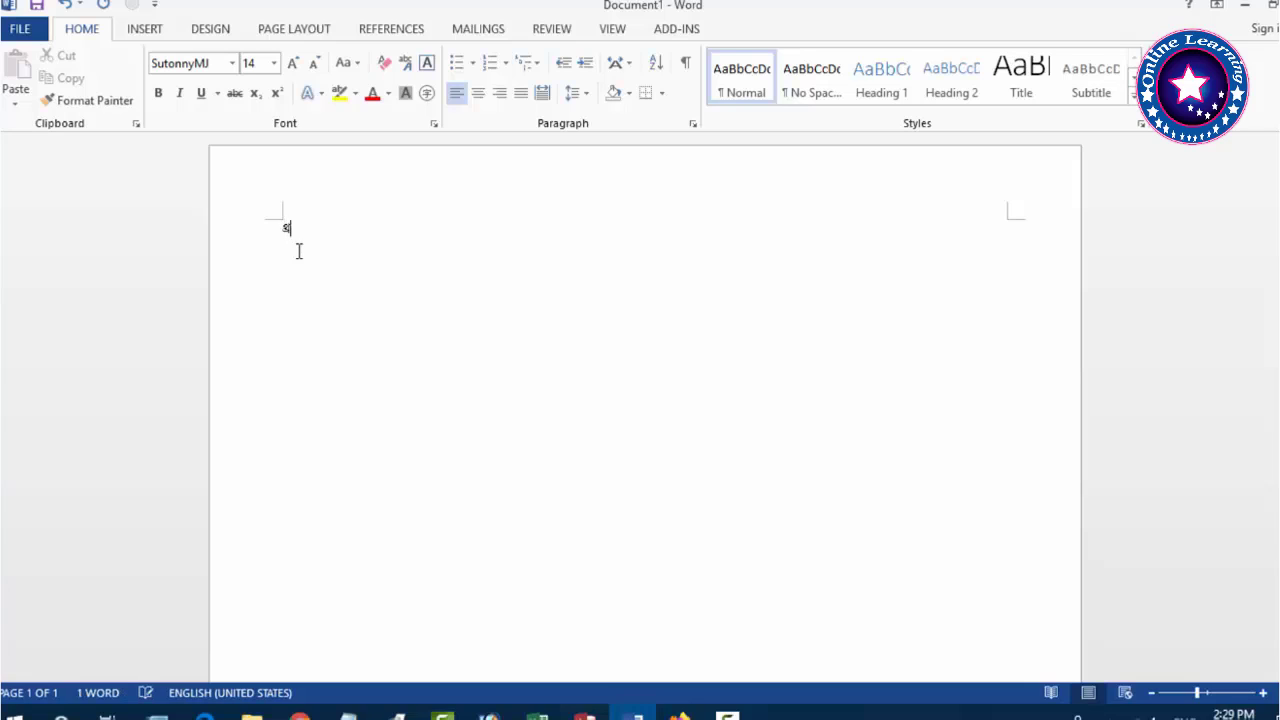
pyautogui.write('K')
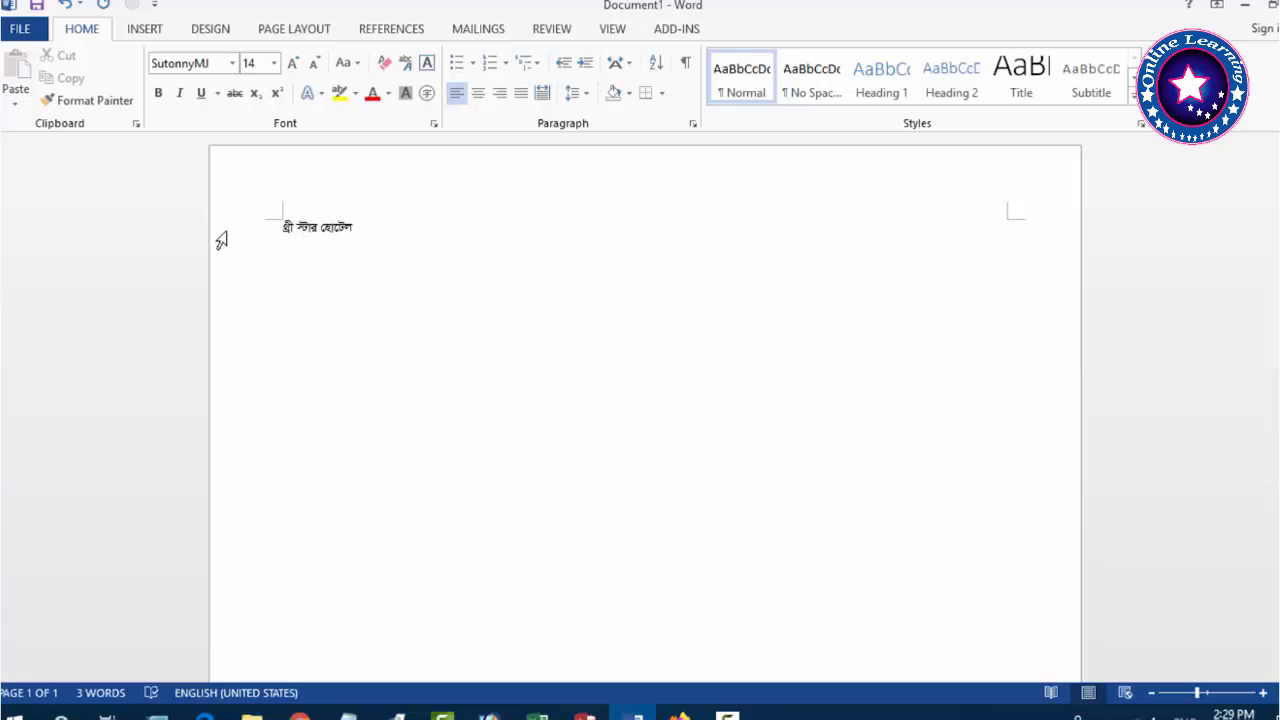
# Enlarge the title to size 67 and centre it on the page.
pyautogui.moveTo(369, 230); pyautogui.dragTo(237, 240)
pyautogui.hotkey('ctrl', 'shift', '.')
pyautogui.hotkey('ctrl', 'shift', '.')
pyautogui.hotkey('ctrl', 'shift', '.')
pyautogui.hotkey('ctrl', 'shift', '.')
pyautogui.hotkey('ctrl', 'shift', '.')
pyautogui.hotkey('ctrl', 'shift', '.')
pyautogui.hotkey('ctrl', 'shift', '.')
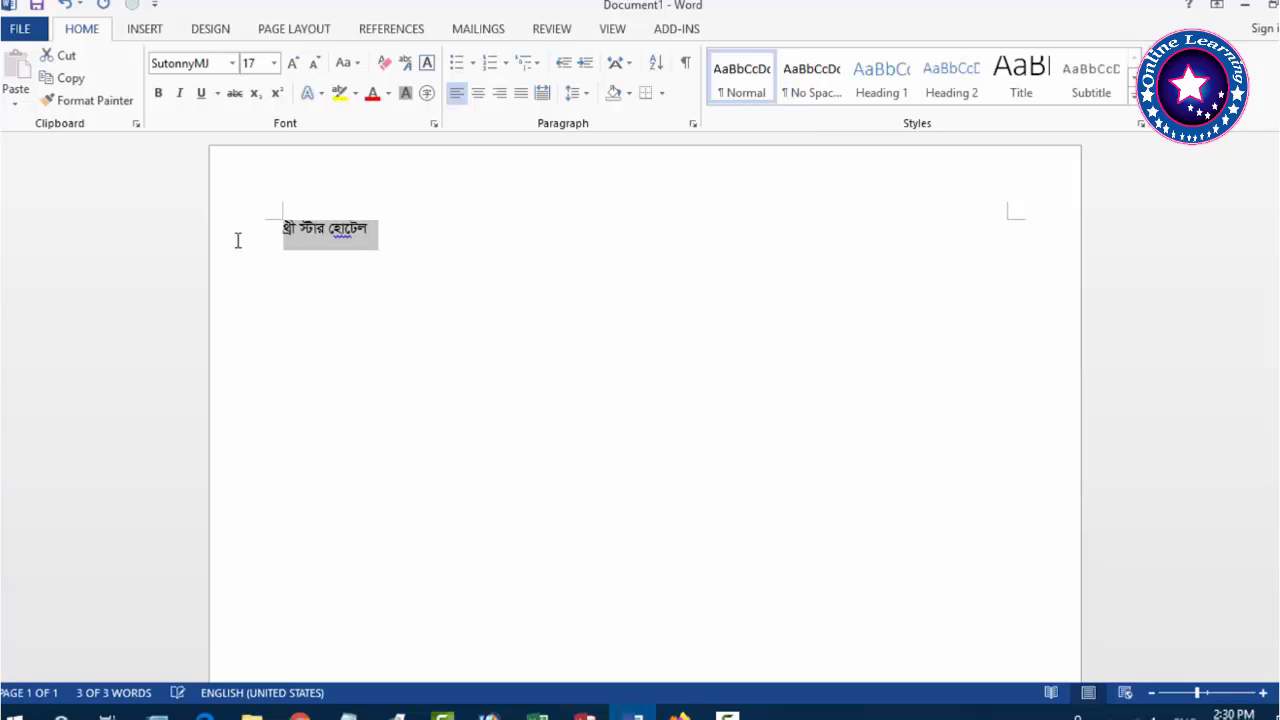
pyautogui.hotkey('ctrl', ']')
pyautogui.hotkey('ctrl', ']')
pyautogui.hotkey('ctrl', ']')
pyautogui.hotkey('ctrl', ']')
pyautogui.hotkey('ctrl', ']')
pyautogui.hotkey('ctrl', ']')
pyautogui.hotkey('ctrl', ']')
pyautogui.hotkey('ctrl', ']')
pyautogui.hotkey('ctrl', ']')
pyautogui.hotkey('ctrl', ']')
pyautogui.hotkey('ctrl', ']')
pyautogui.hotkey('ctrl', ']')
pyautogui.hotkey('ctrl', ']')
pyautogui.hotkey('ctrl', ']')
pyautogui.hotkey('ctrl', ']')
pyautogui.hotkey('ctrl', ']')
pyautogui.hotkey('ctrl', ']')
pyautogui.hotkey('ctrl', ']')
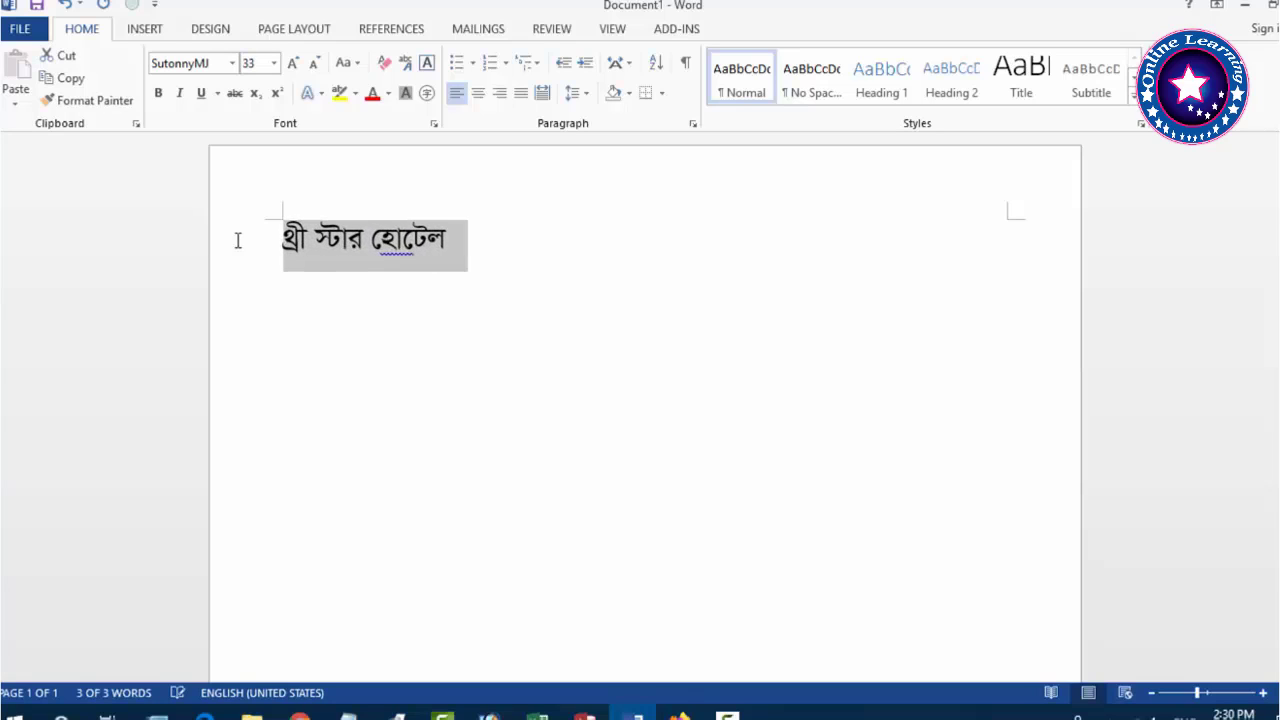
pyautogui.hotkey('ctrl', 'e')
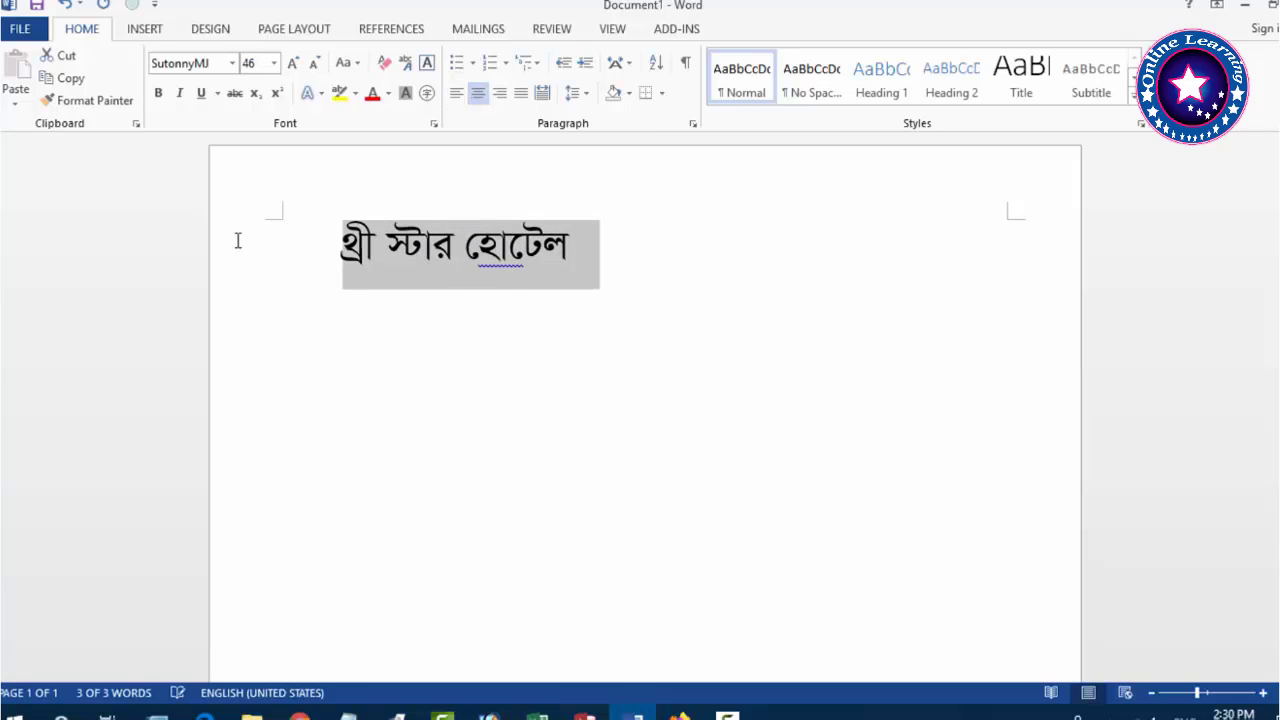
pyautogui.hotkey('ctrl', ']')
pyautogui.hotkey('ctrl', ']')
pyautogui.hotkey('ctrl', ']')
pyautogui.hotkey('ctrl', ']')
pyautogui.hotkey('ctrl', ']')
pyautogui.hotkey('ctrl', ']')
pyautogui.hotkey('ctrl', ']')
pyautogui.hotkey('ctrl', ']')
pyautogui.hotkey('ctrl', ']')
pyautogui.hotkey('ctrl', ']')
pyautogui.hotkey('ctrl', ']')
pyautogui.hotkey('ctrl', ']')
pyautogui.hotkey('ctrl', ']')
pyautogui.hotkey('ctrl', ']')
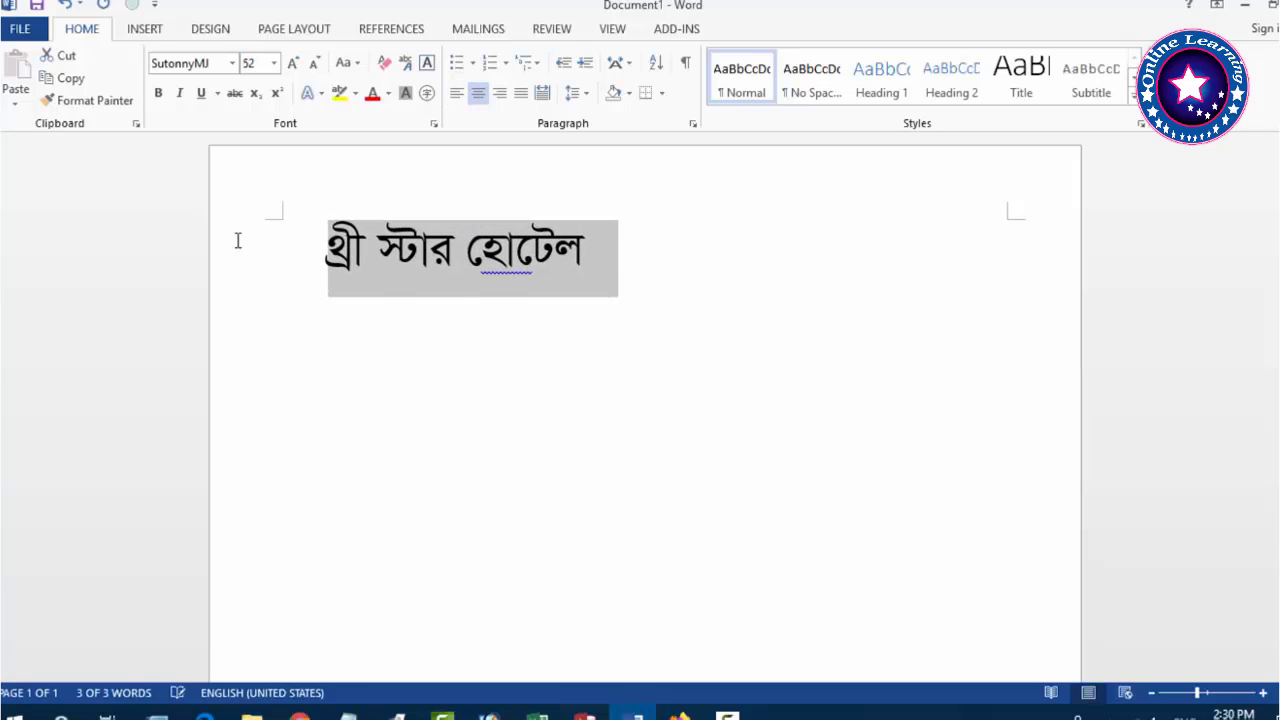
pyautogui.hotkey('ctrl', ']')
pyautogui.hotkey('ctrl', ']')
pyautogui.hotkey('ctrl', ']')
pyautogui.hotkey('ctrl', ']')
pyautogui.hotkey('ctrl', ']')
pyautogui.hotkey('ctrl', ']')
pyautogui.hotkey('ctrl', ']')
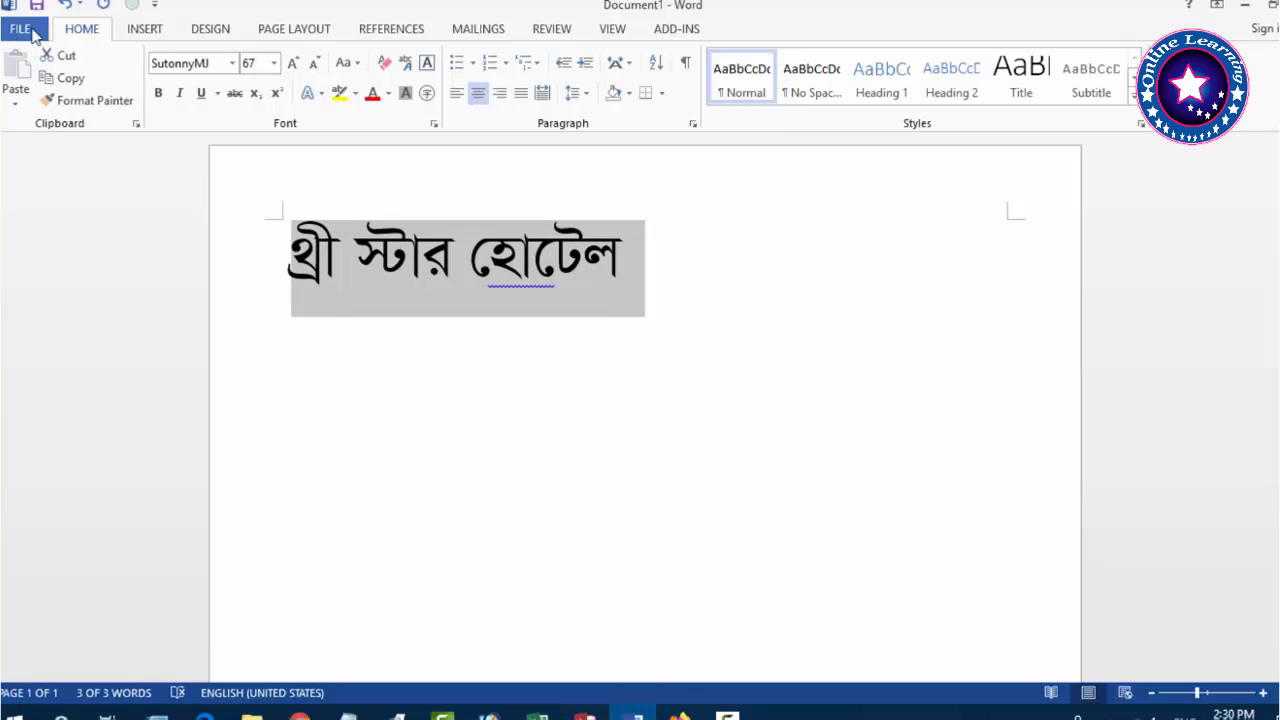
pyautogui.click(331, 366)
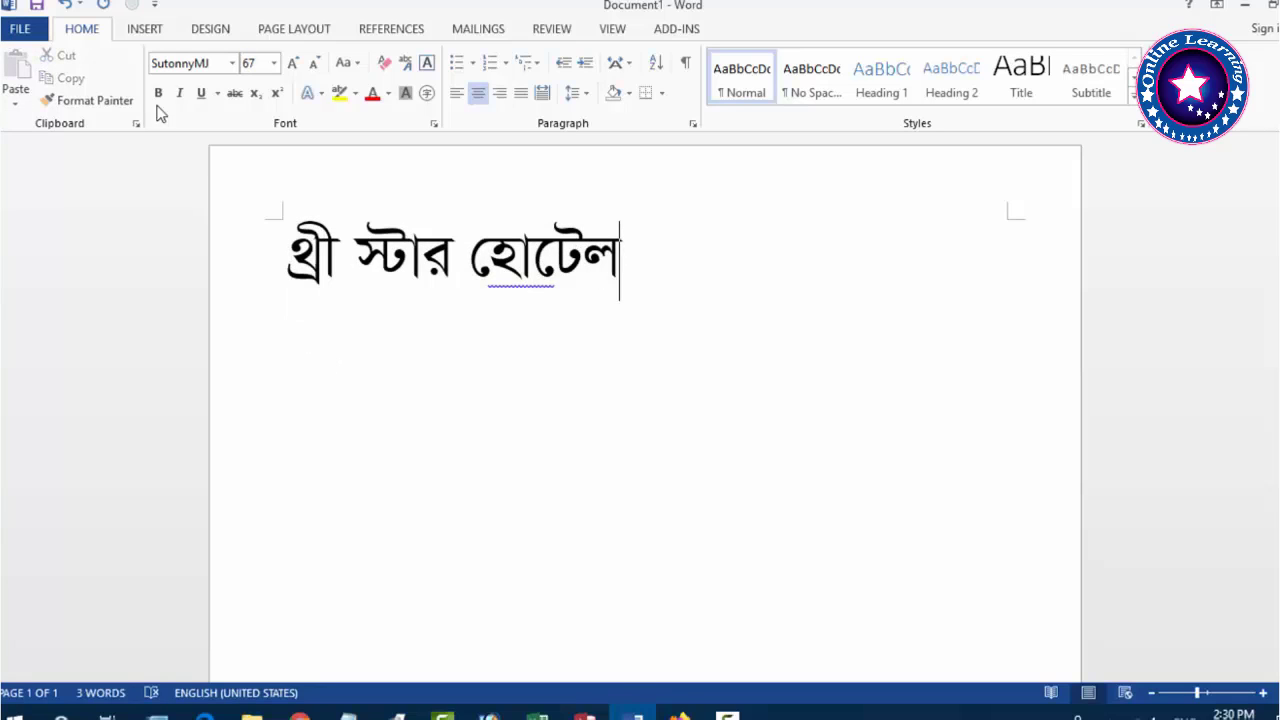
# In Page Setup, set top, left and bottom margins to 0.5" and reduce the right margin.
pyautogui.click(290, 29)
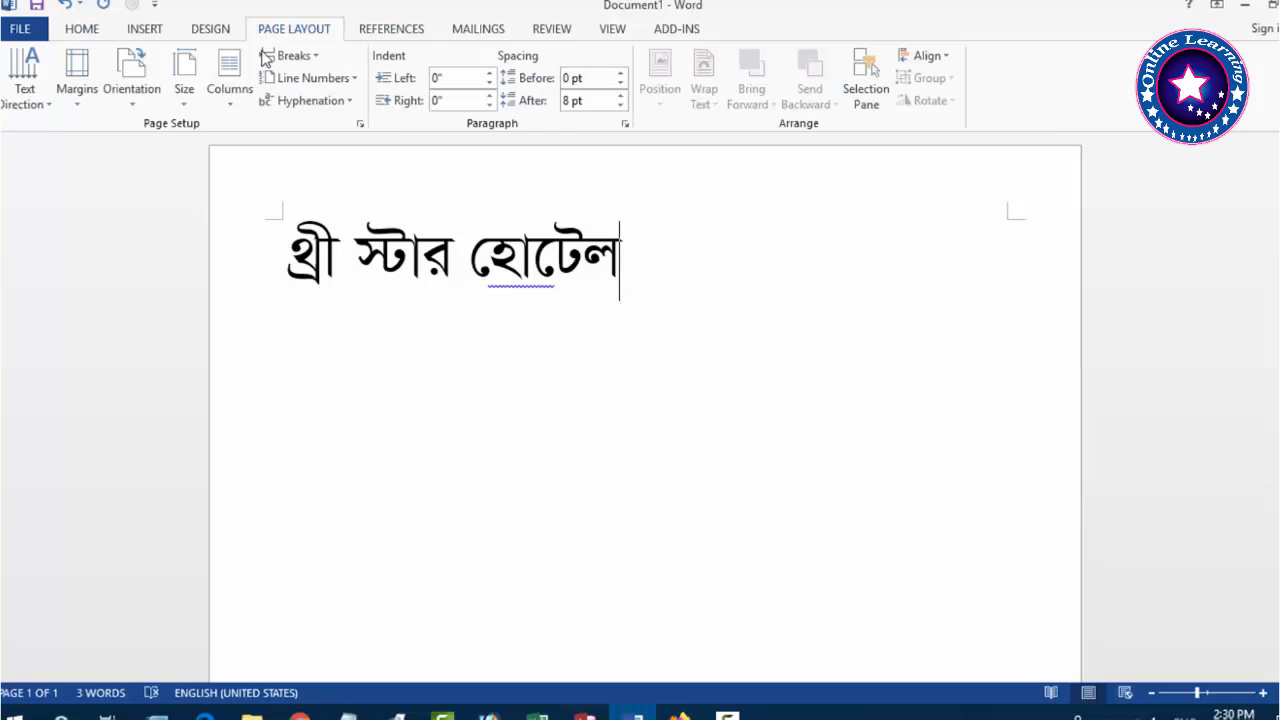
pyautogui.click(360, 124)
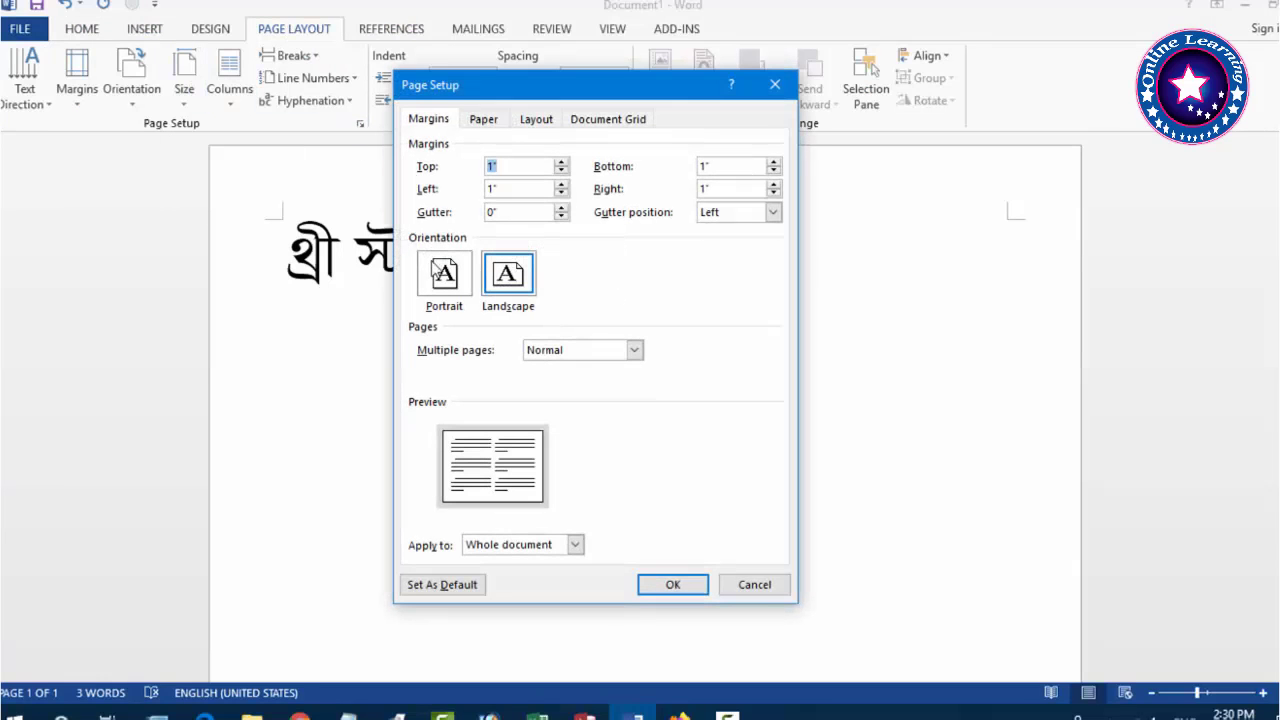
pyautogui.click(561, 172)
pyautogui.click(561, 172)
pyautogui.click(561, 172)
pyautogui.click(561, 172)
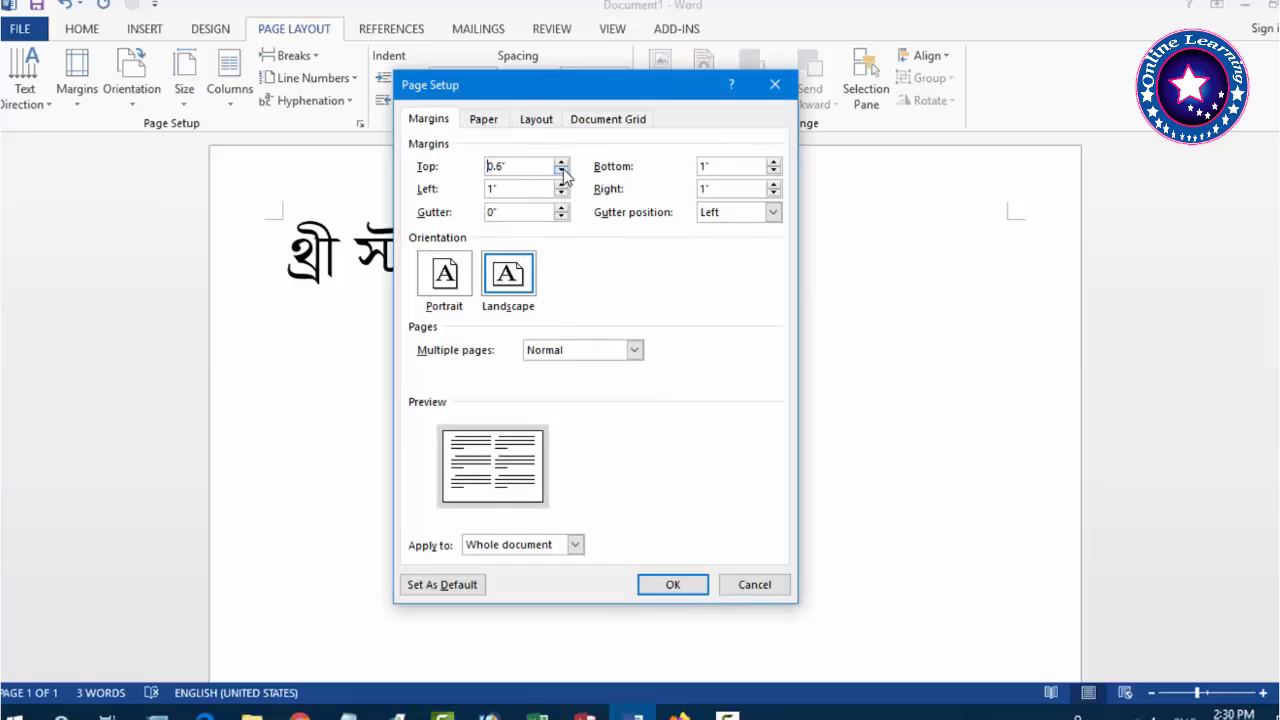
pyautogui.click(561, 172)
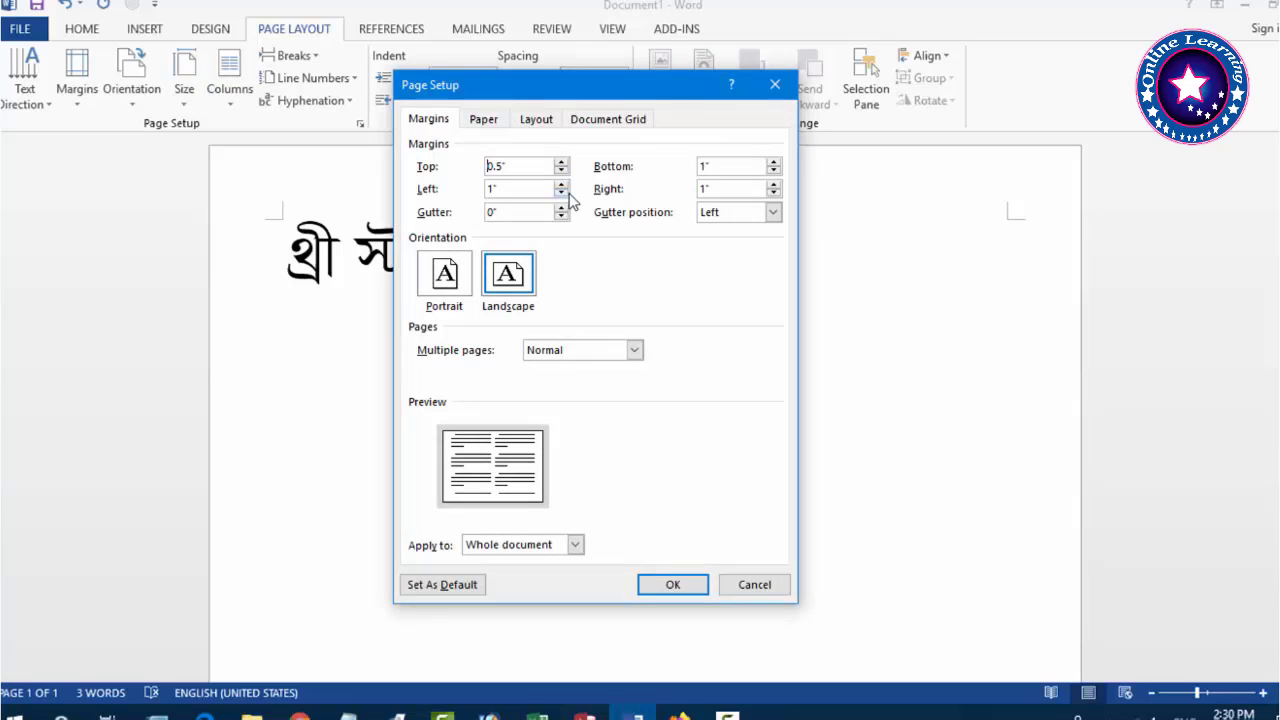
pyautogui.click(561, 193)
pyautogui.click(561, 193)
pyautogui.click(561, 193)
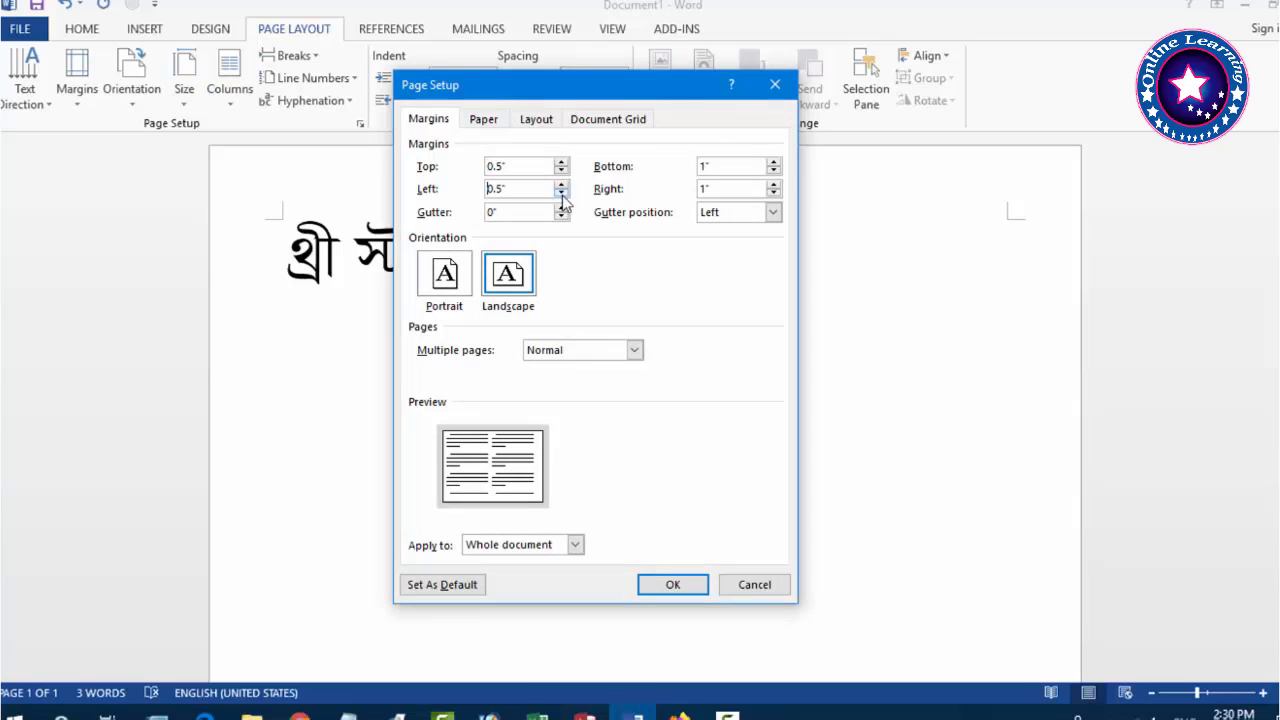
pyautogui.click(774, 172)
pyautogui.click(774, 165)
pyautogui.click(774, 172)
pyautogui.click(774, 172)
pyautogui.click(774, 172)
pyautogui.click(774, 193)
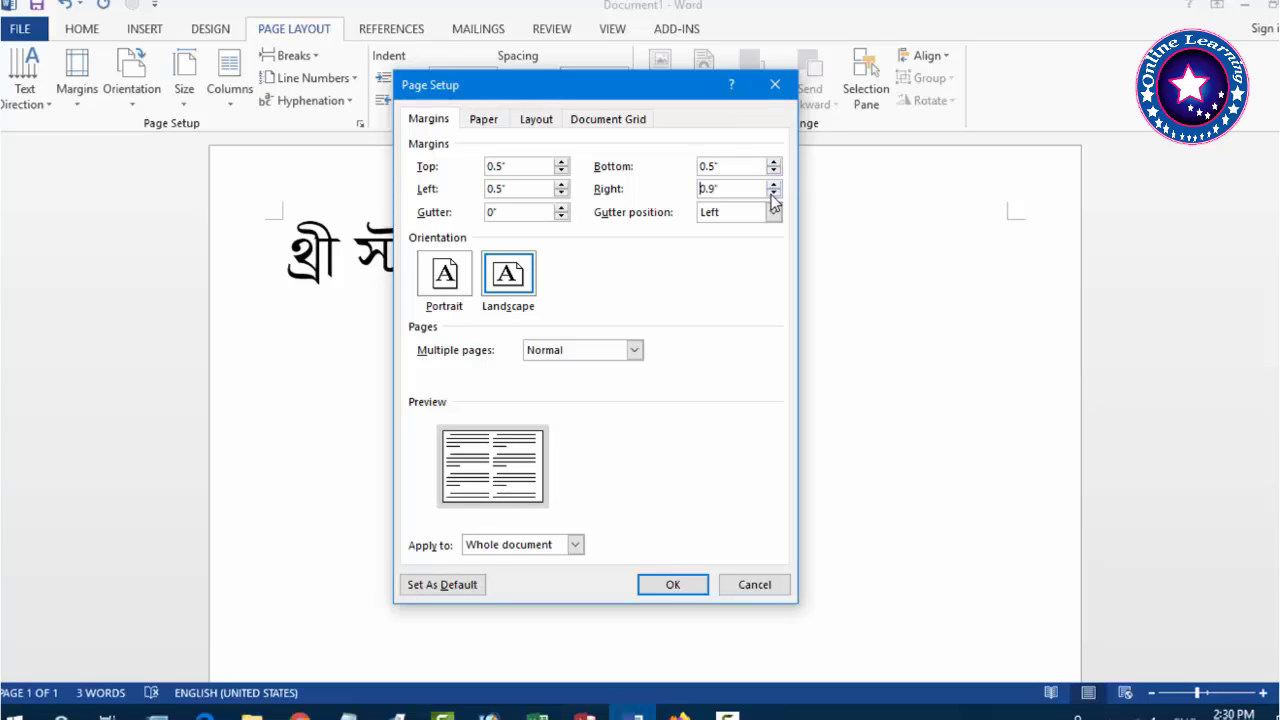
pyautogui.click(673, 585)
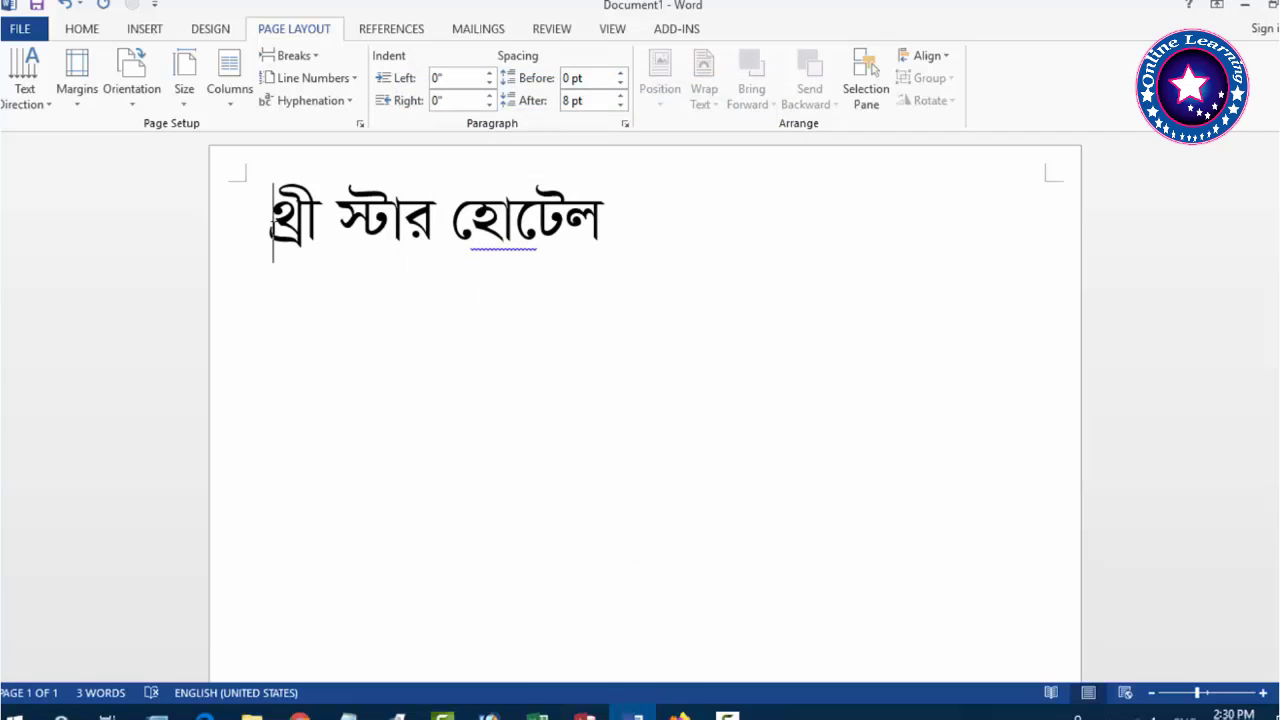
# Make the title bold and start a new size-14 line beneath it.
pyautogui.hotkey('ctrl', 'a')
pyautogui.hotkey('ctrl', 'b')
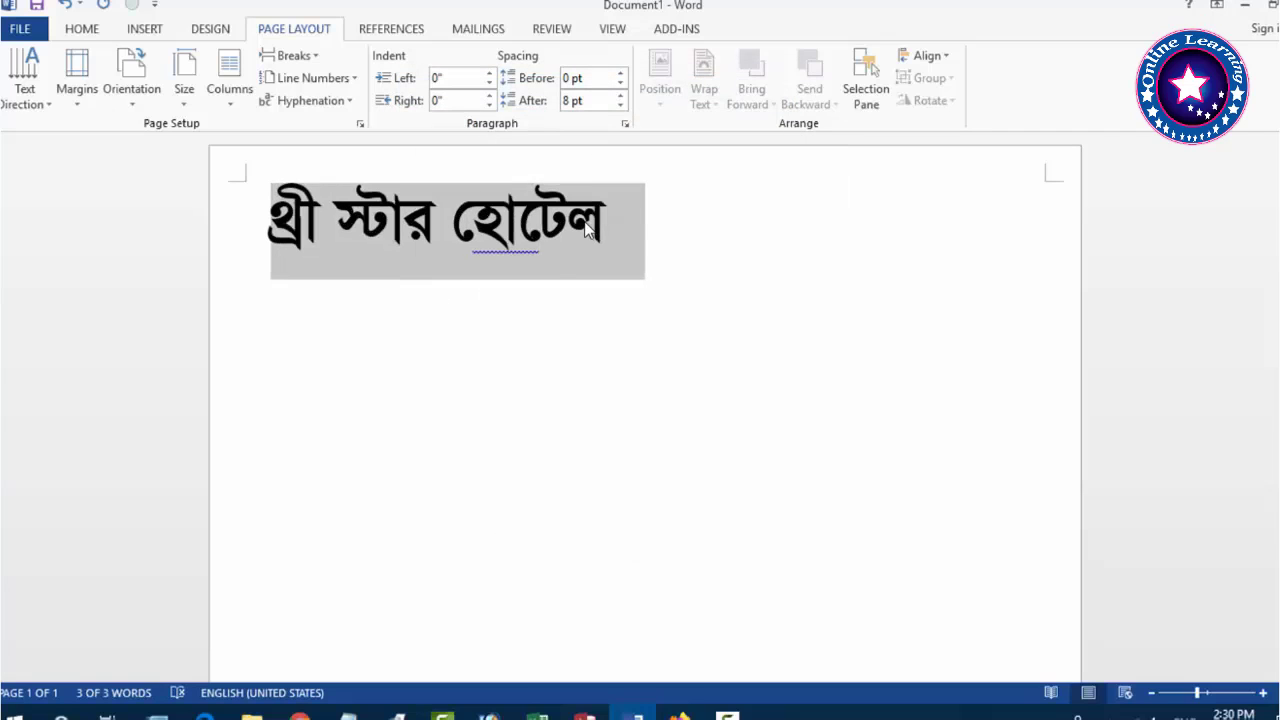
pyautogui.press('Right')
pyautogui.press('Return')
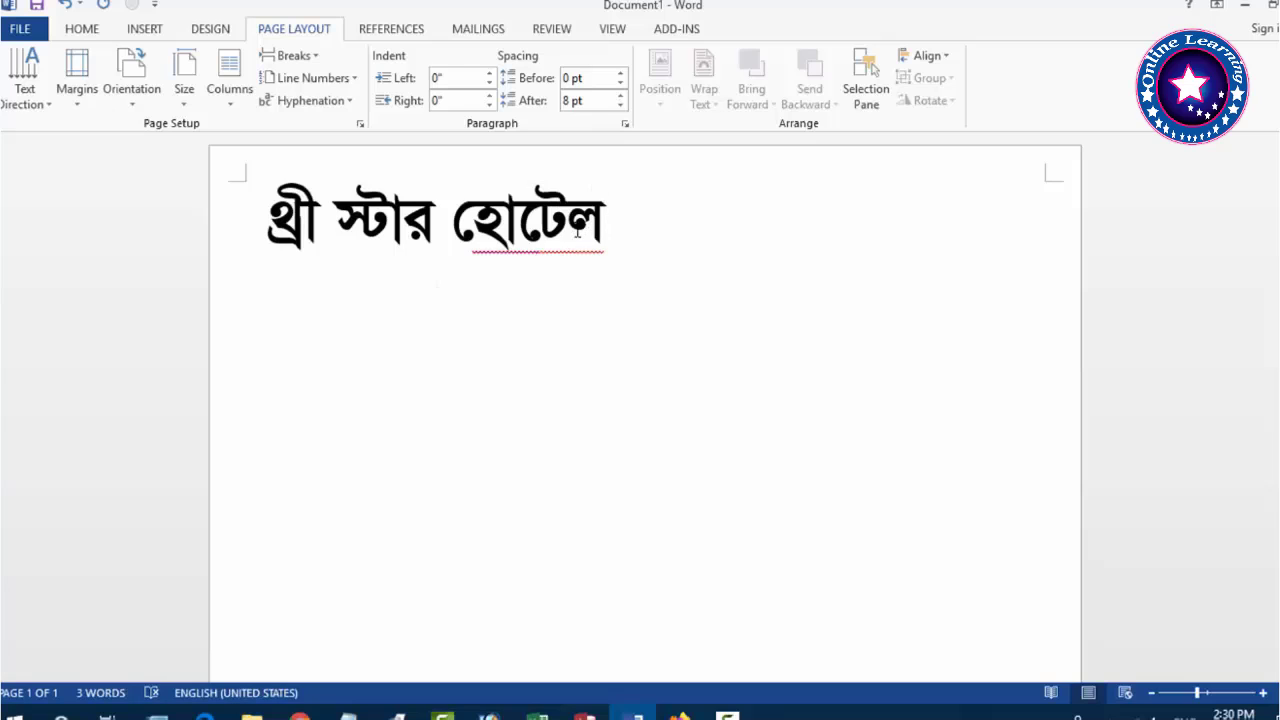
pyautogui.click(82, 30)
pyautogui.click(274, 63)
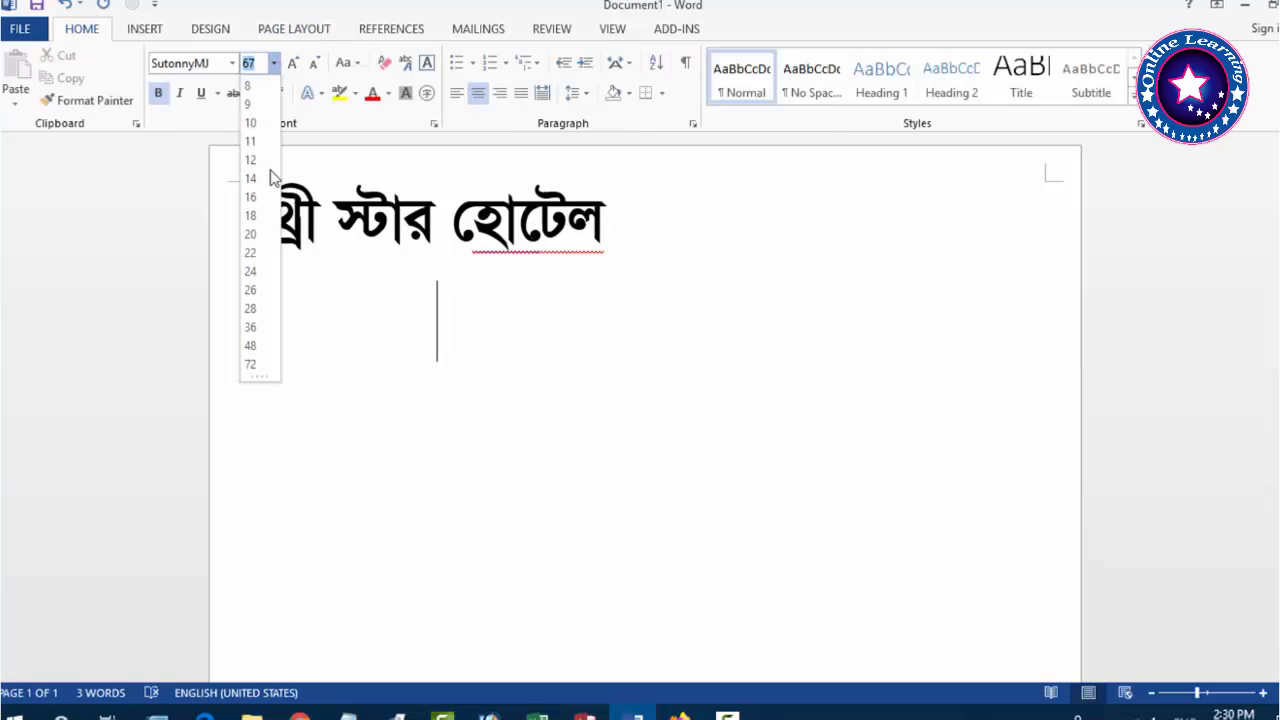
pyautogui.click(258, 189)
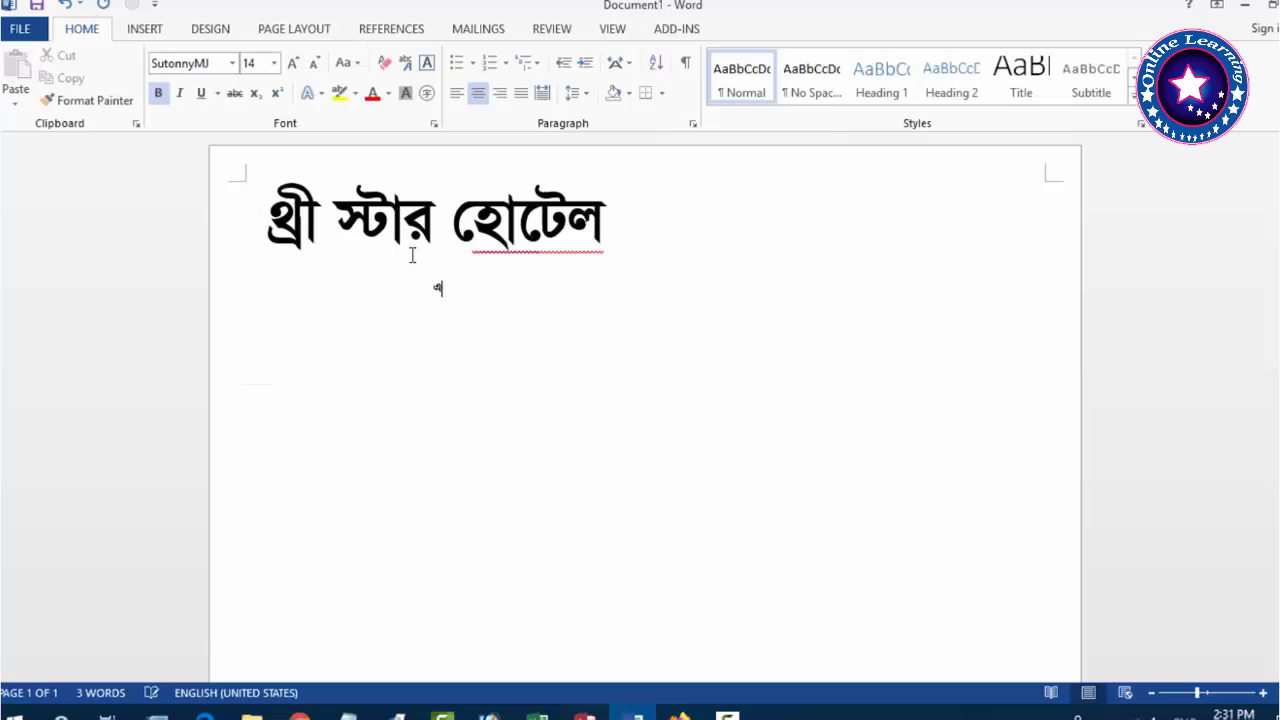
# Type the non-bold tagline about handmade snacks, then start the proprietor line below it.
pyautogui.write('এখানে হাতের')
pyautogui.write('বো')
pyautogui.write('তরী')
pyautogui.write(' সকল প')
pyautogui.write('্রকার নাস্ত')
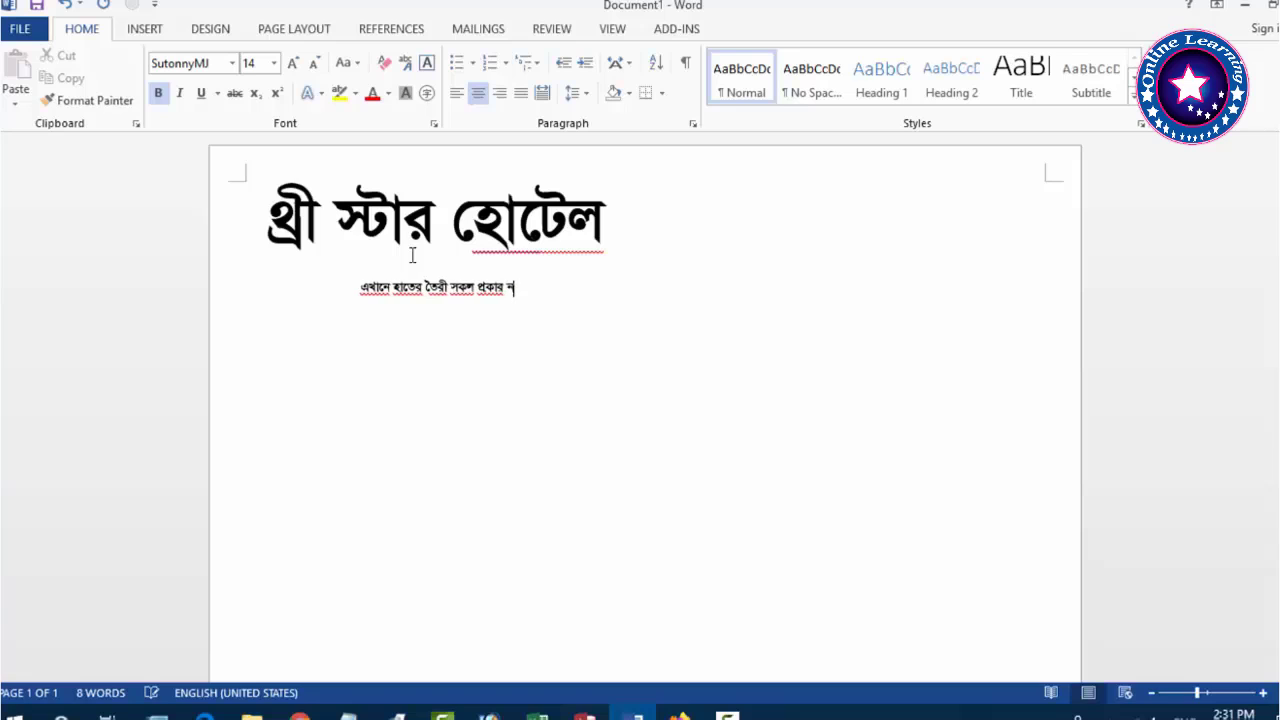
pyautogui.write('া')
pyautogui.press('BackSpace')
pyautogui.press('BackSpace')
pyautogui.press('BackSpace')
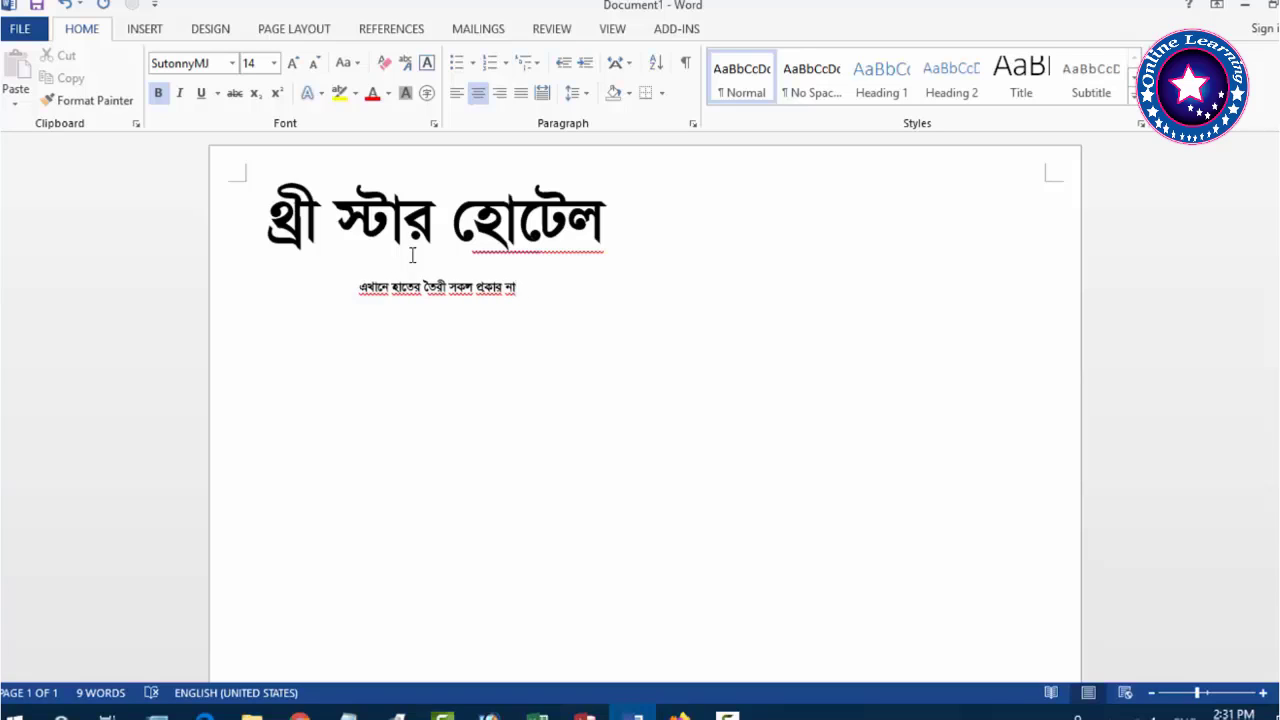
pyautogui.hotkey('shift', 'Left')
pyautogui.hotkey('shift', 'Left')
pyautogui.hotkey('shift', 'Left')
pyautogui.hotkey('shift', 'Left')
pyautogui.hotkey('shift', 'Left')
pyautogui.hotkey('shift', 'Left')
pyautogui.hotkey('shift', 'Left')
pyautogui.hotkey('shift', 'Left')
pyautogui.hotkey('shift', 'Left')
pyautogui.hotkey('shift', 'Left')
pyautogui.hotkey('shift', 'Left')
pyautogui.hotkey('shift', 'Left')
pyautogui.hotkey('shift', 'Left')
pyautogui.hotkey('shift', 'Left')
pyautogui.hotkey('shift', 'Left')
pyautogui.hotkey('shift', 'Left')
pyautogui.hotkey('shift', 'Left')
pyautogui.hotkey('shift', 'Left')
pyautogui.hotkey('shift', 'Left')
pyautogui.hotkey('shift', 'Left')
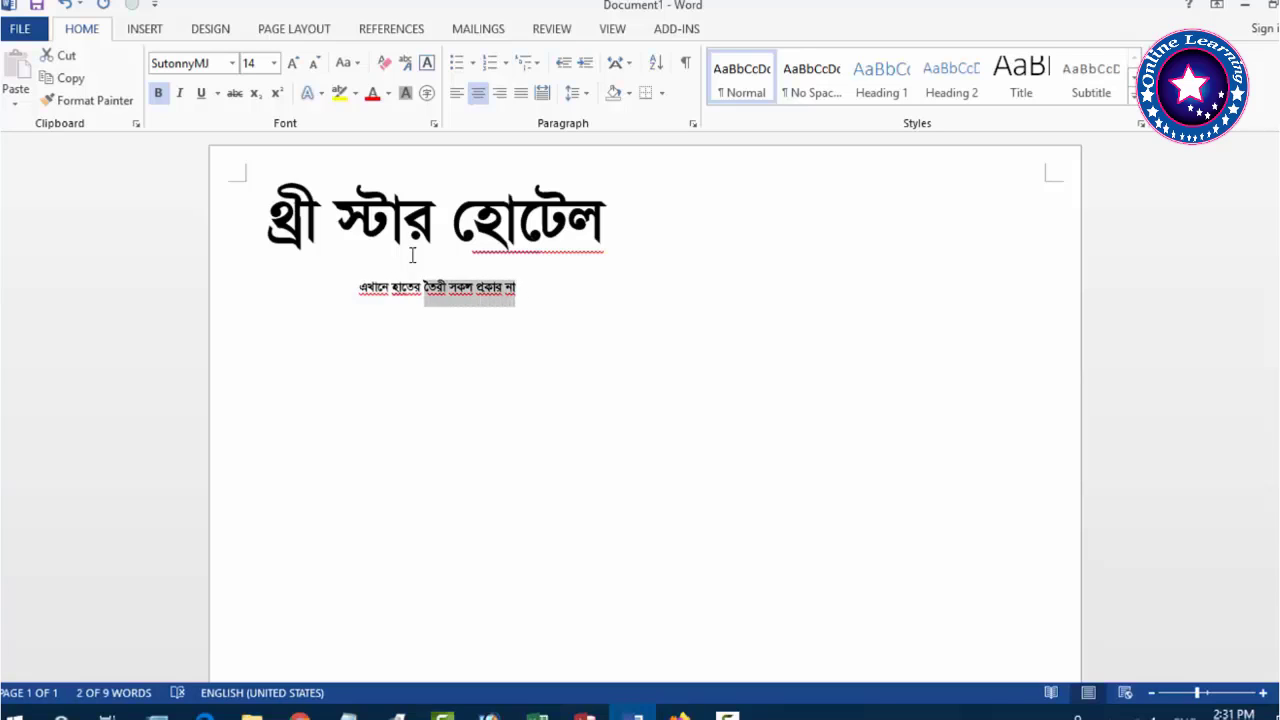
pyautogui.hotkey('shift', 'Left')
pyautogui.hotkey('shift', 'Left')
pyautogui.hotkey('shift', 'Left')
pyautogui.hotkey('shift', 'Left')
pyautogui.hotkey('shift', 'Left')
pyautogui.hotkey('shift', 'Left')
pyautogui.hotkey('shift', 'Left')
pyautogui.hotkey('shift', 'Left')
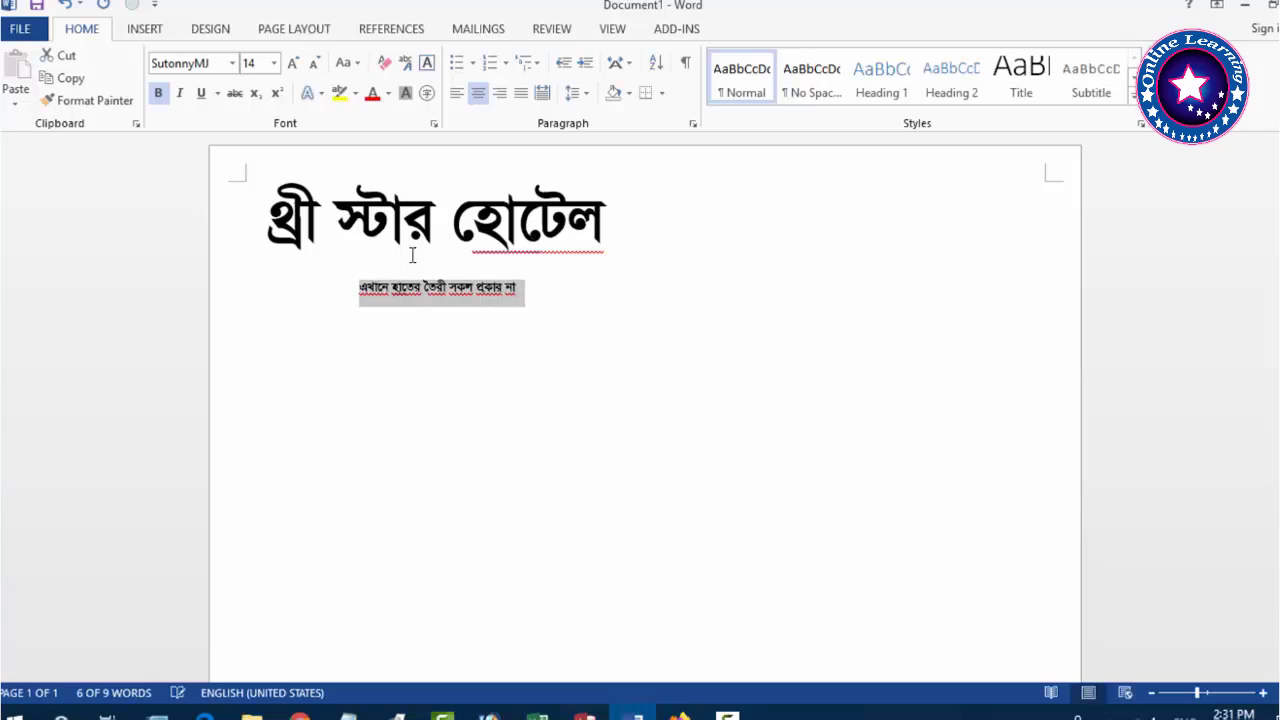
pyautogui.hotkey('ctrl', 'b')
pyautogui.press('Right')
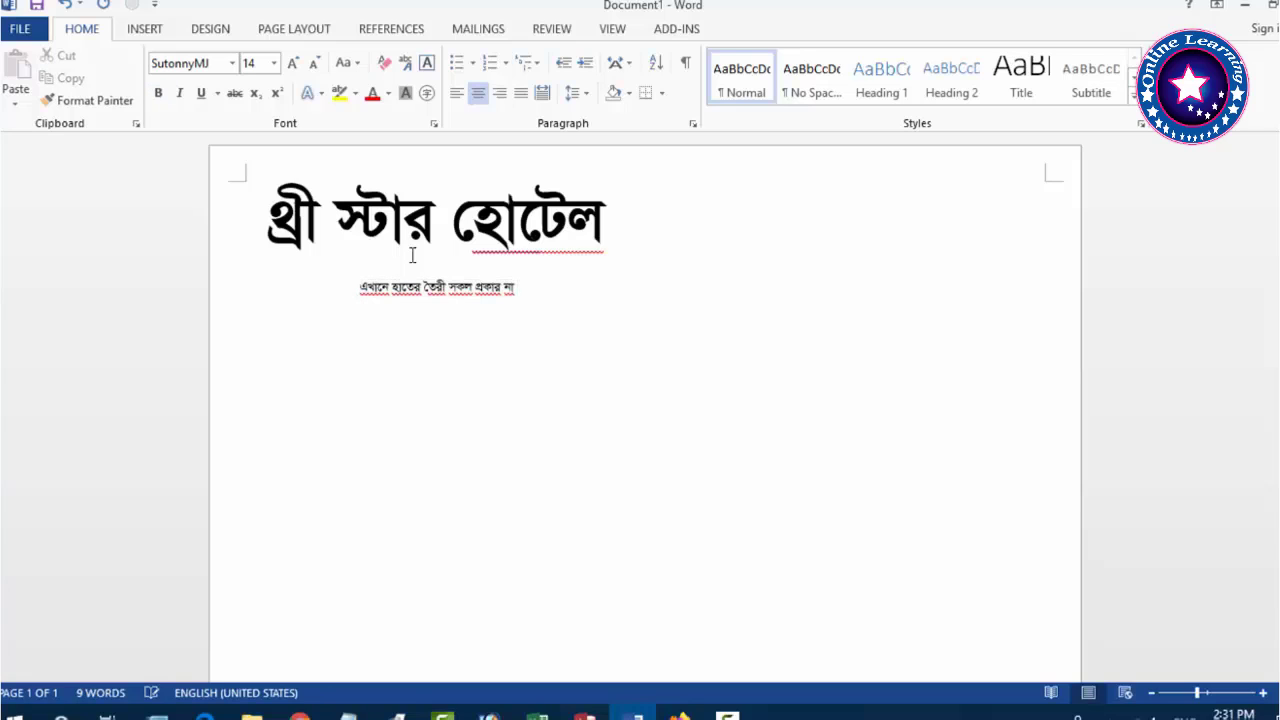
pyautogui.write('সআ')
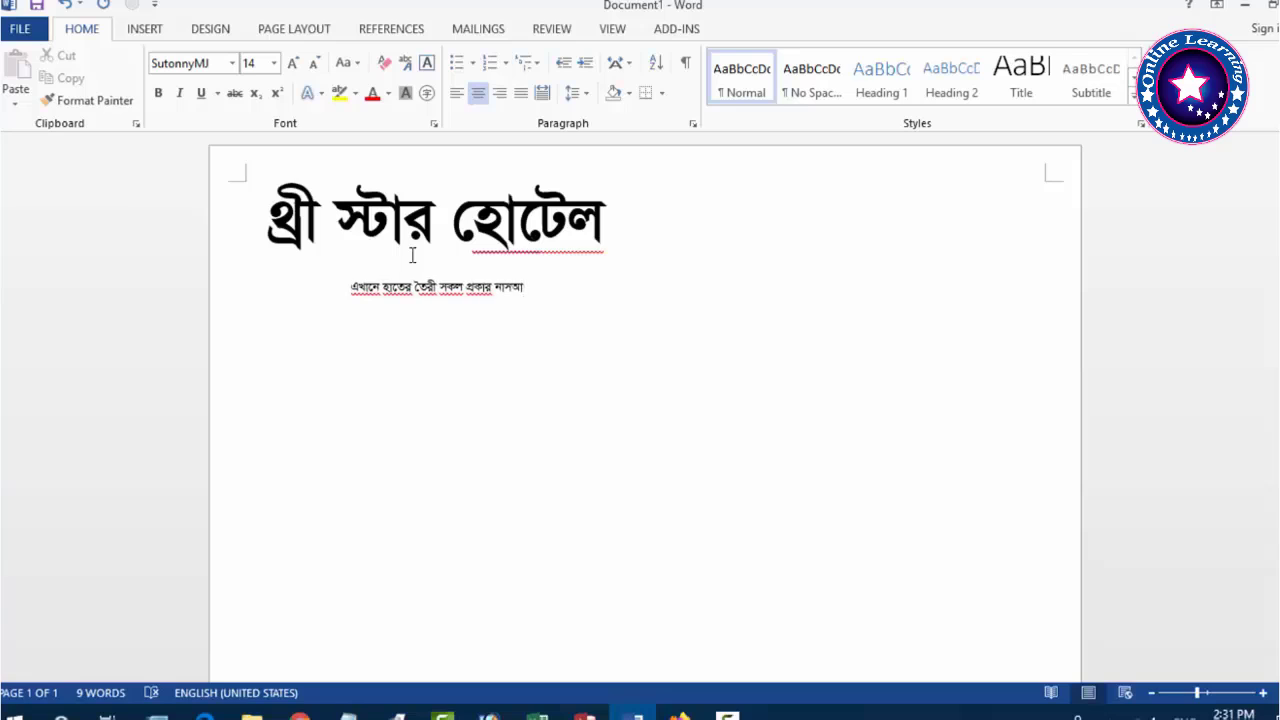
pyautogui.press('BackSpace')
pyautogui.press('BackSpace')
pyautogui.press('BackSpace')
pyautogui.write('স্তা')
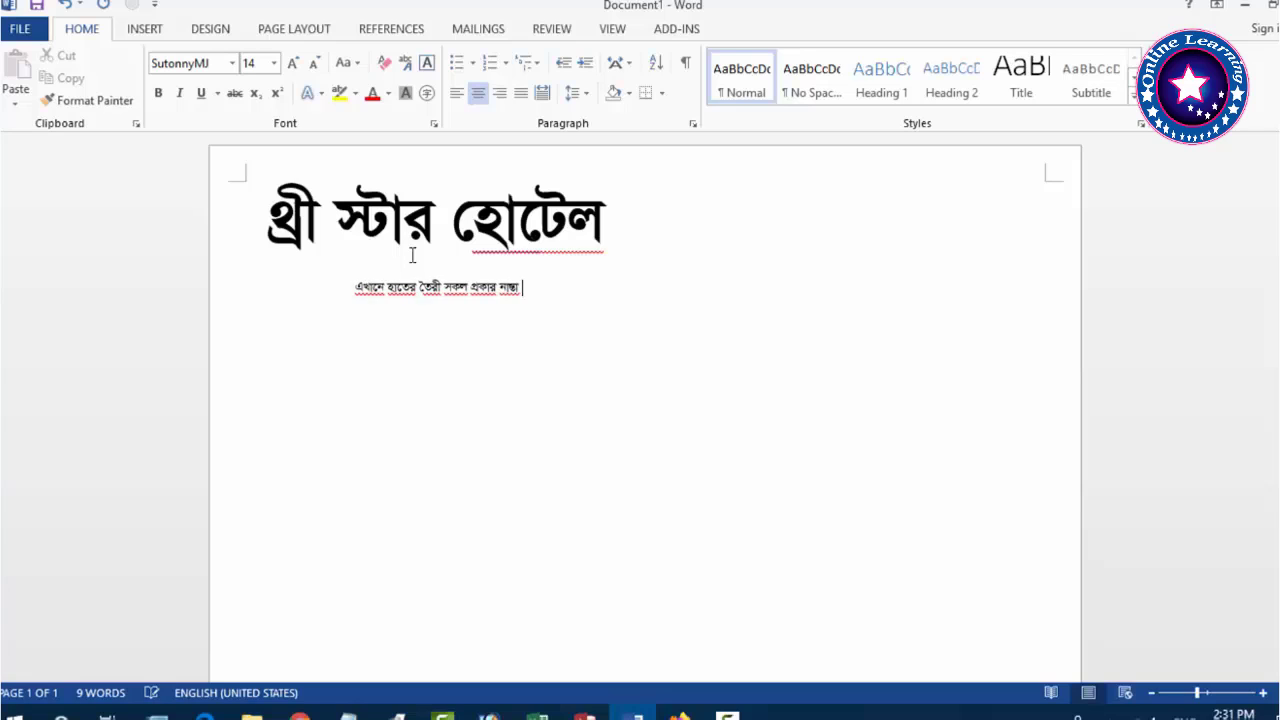
pyautogui.write(' পাওয়া যায়')
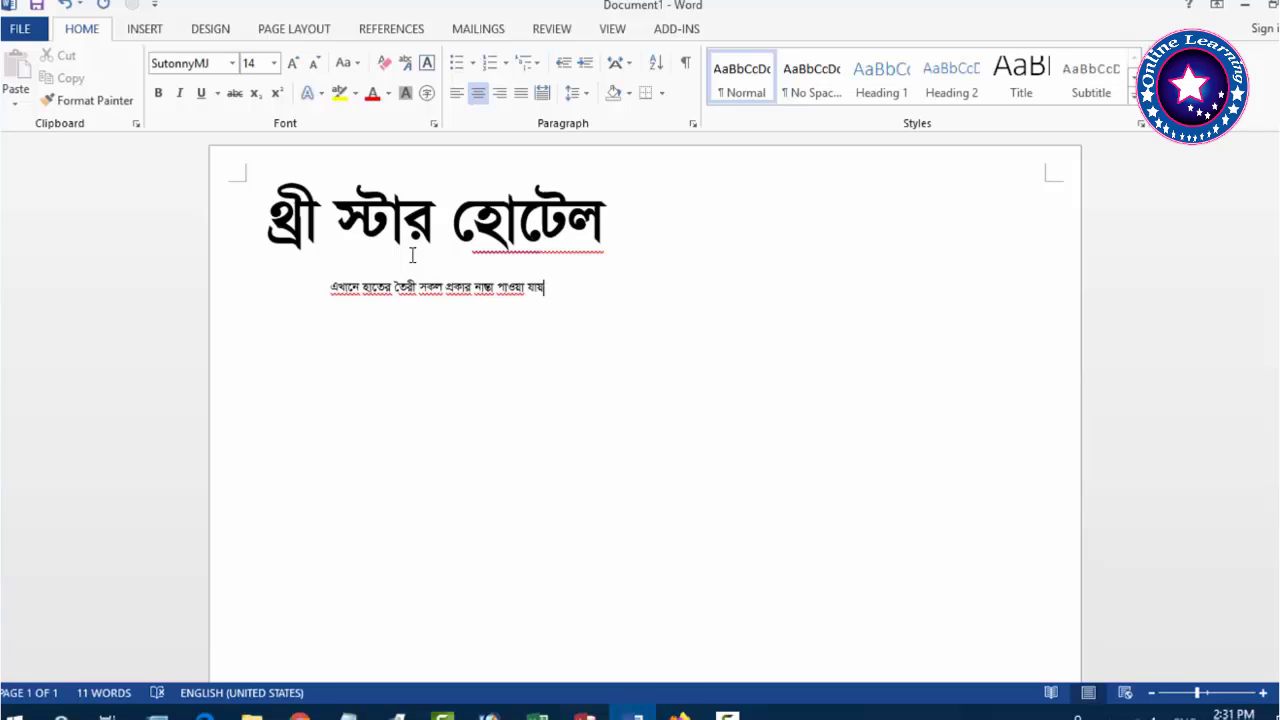
pyautogui.press('Return')
pyautogui.write('েখা')
pyautogui.write('পাইট')
pyautogui.write('র-')
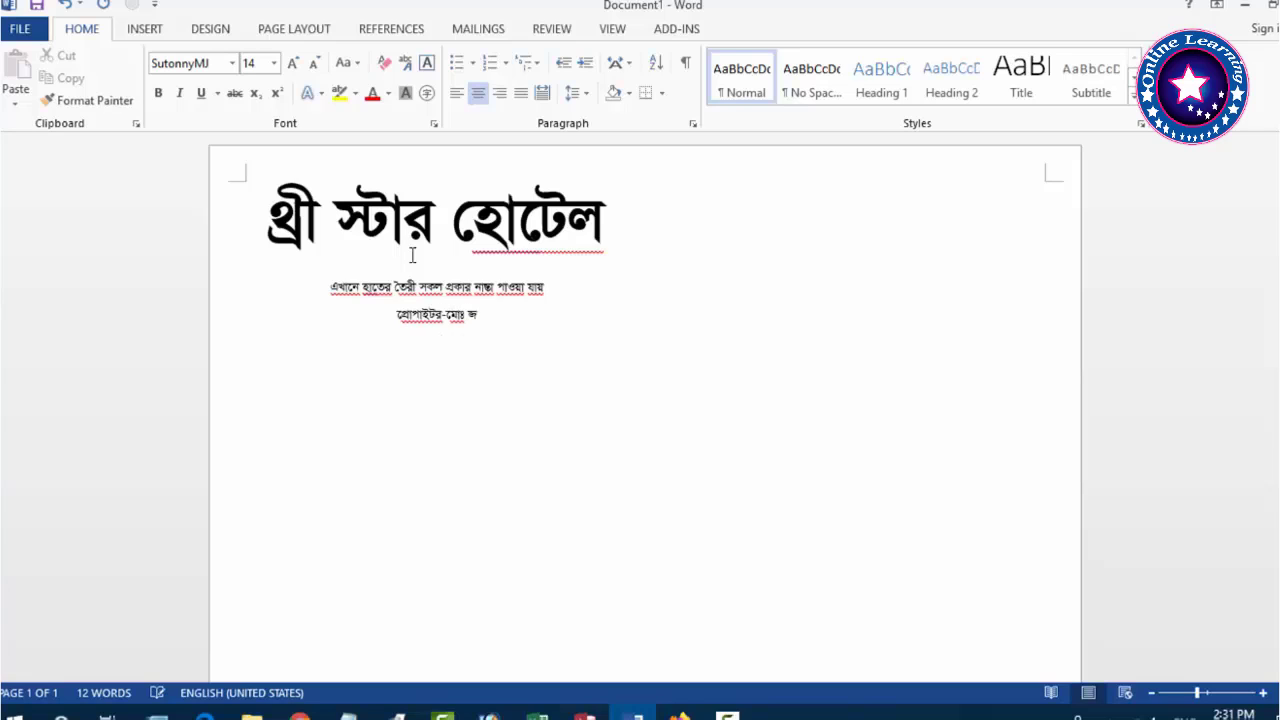
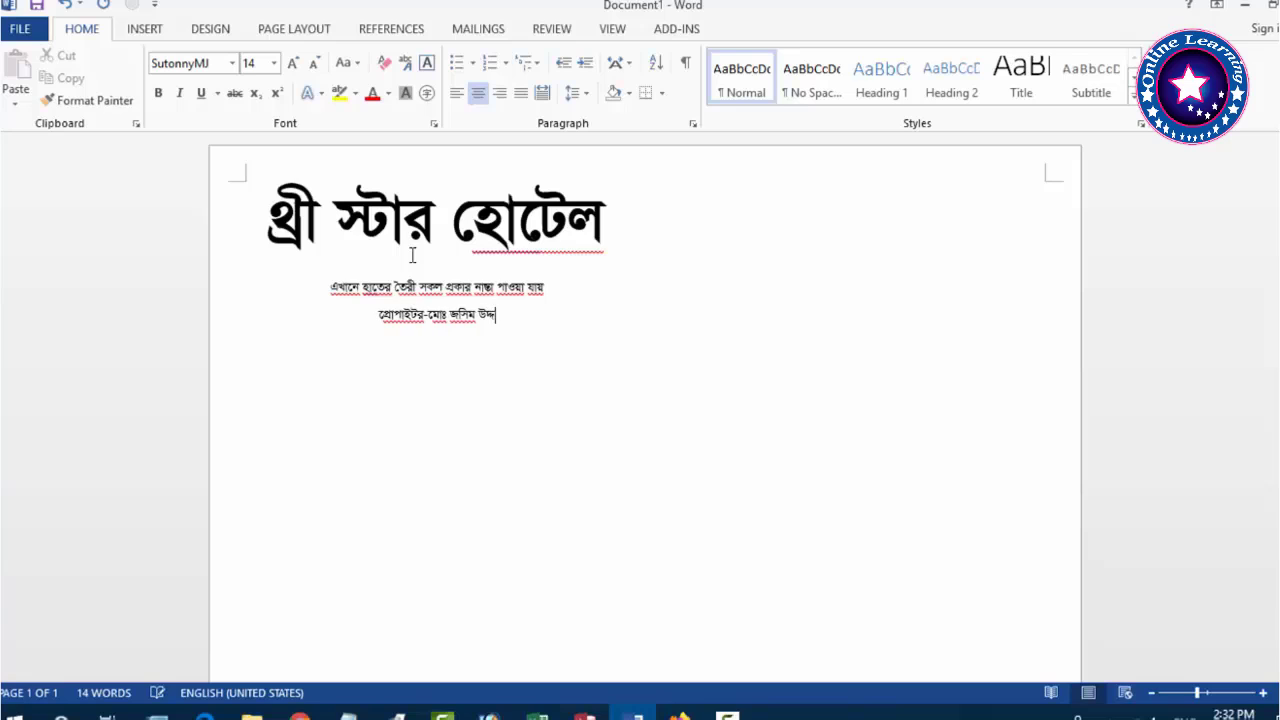
# Right-align the proprietor line and set 0 pt spacing after the heading lines.
pyautogui.moveTo(368, 316); pyautogui.dragTo(503, 316)
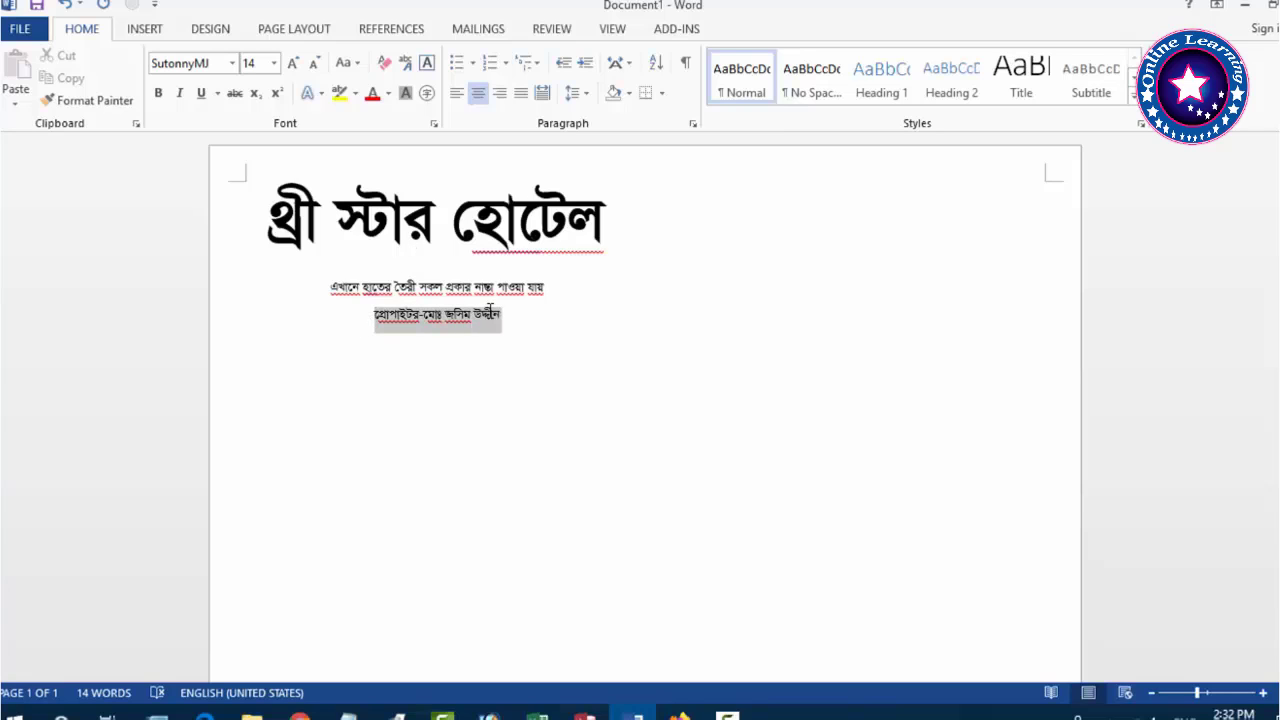
pyautogui.hotkey('ctrl', 'r')
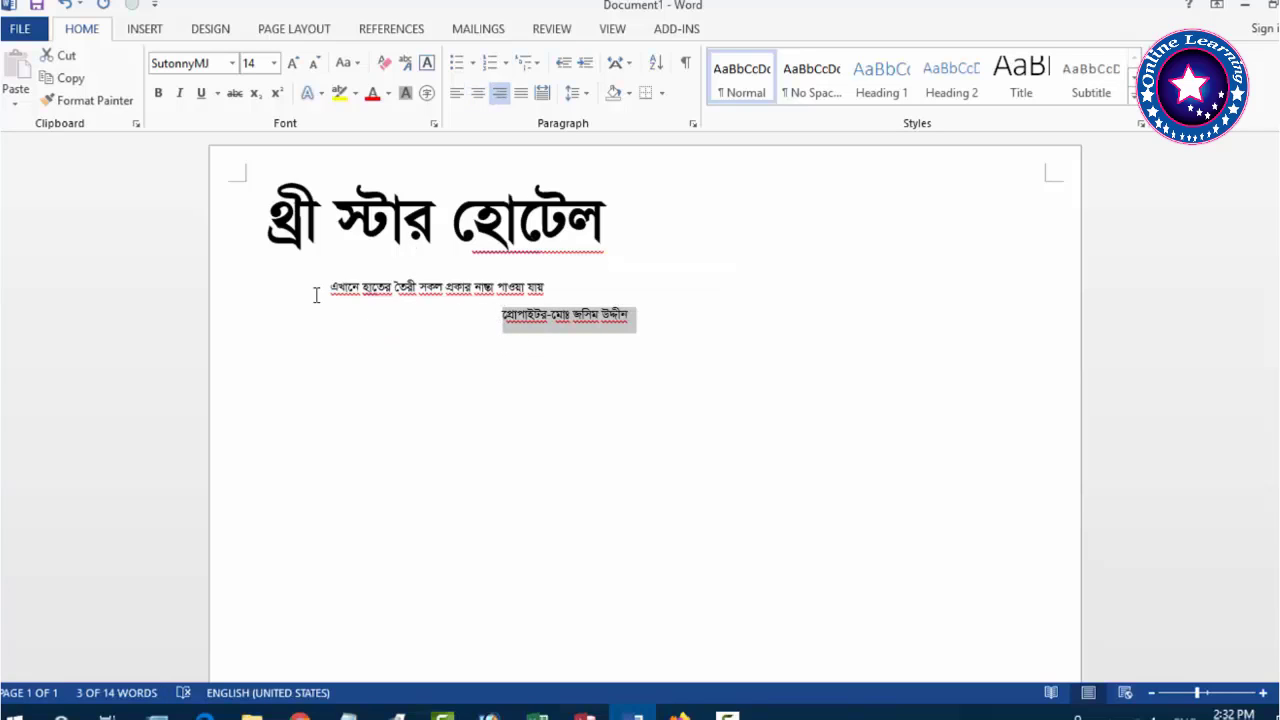
pyautogui.click(323, 288)
pyautogui.moveTo(272, 215); pyautogui.dragTo(640, 320)
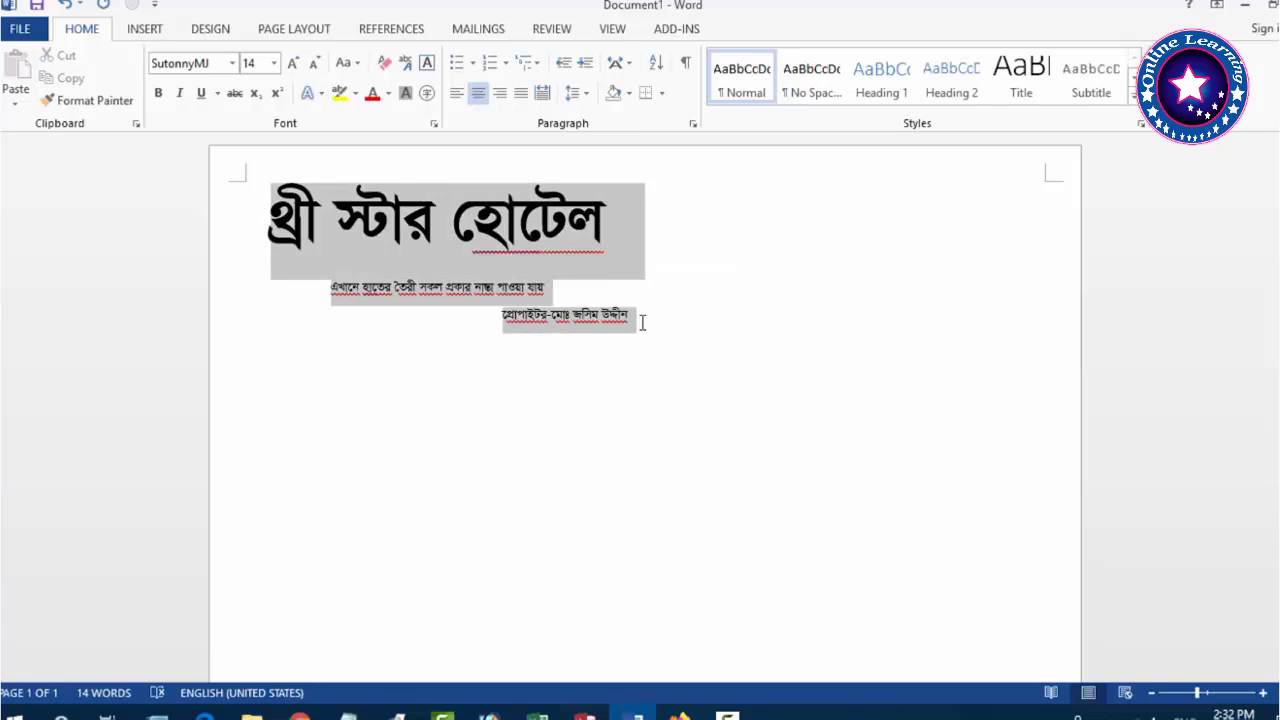
pyautogui.click(693, 125)
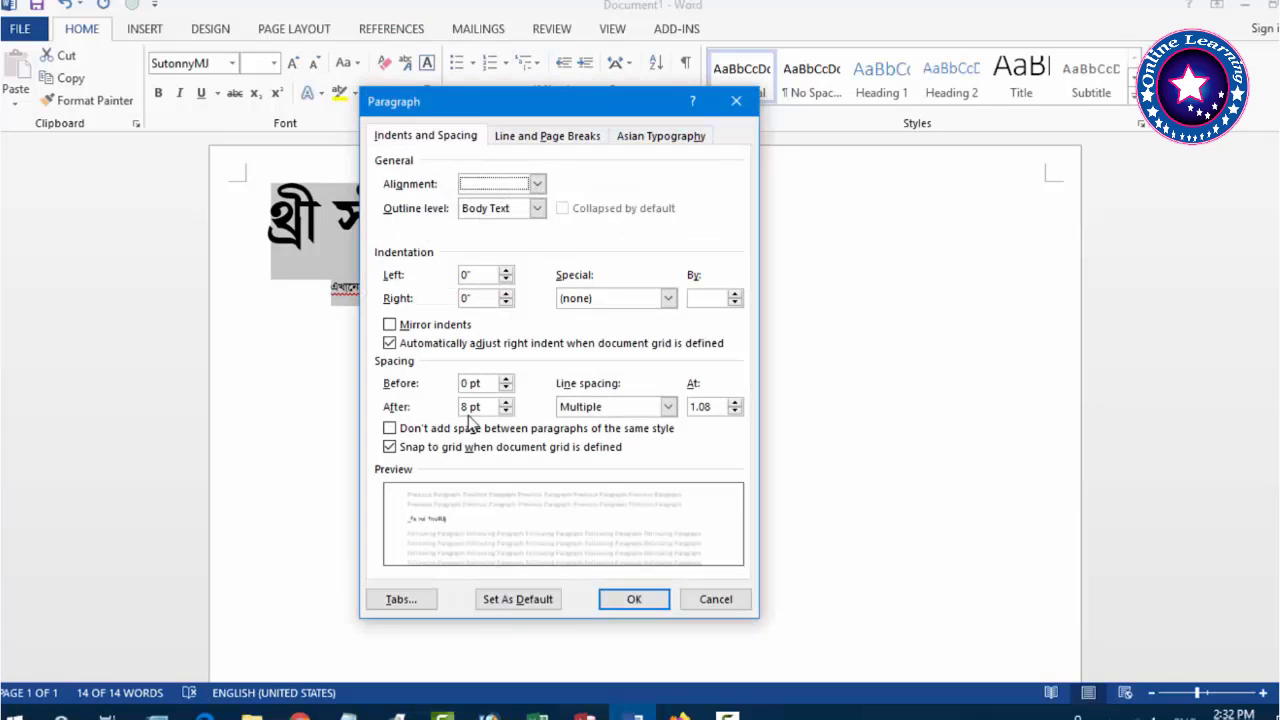
pyautogui.click(506, 411)
pyautogui.click(634, 599)
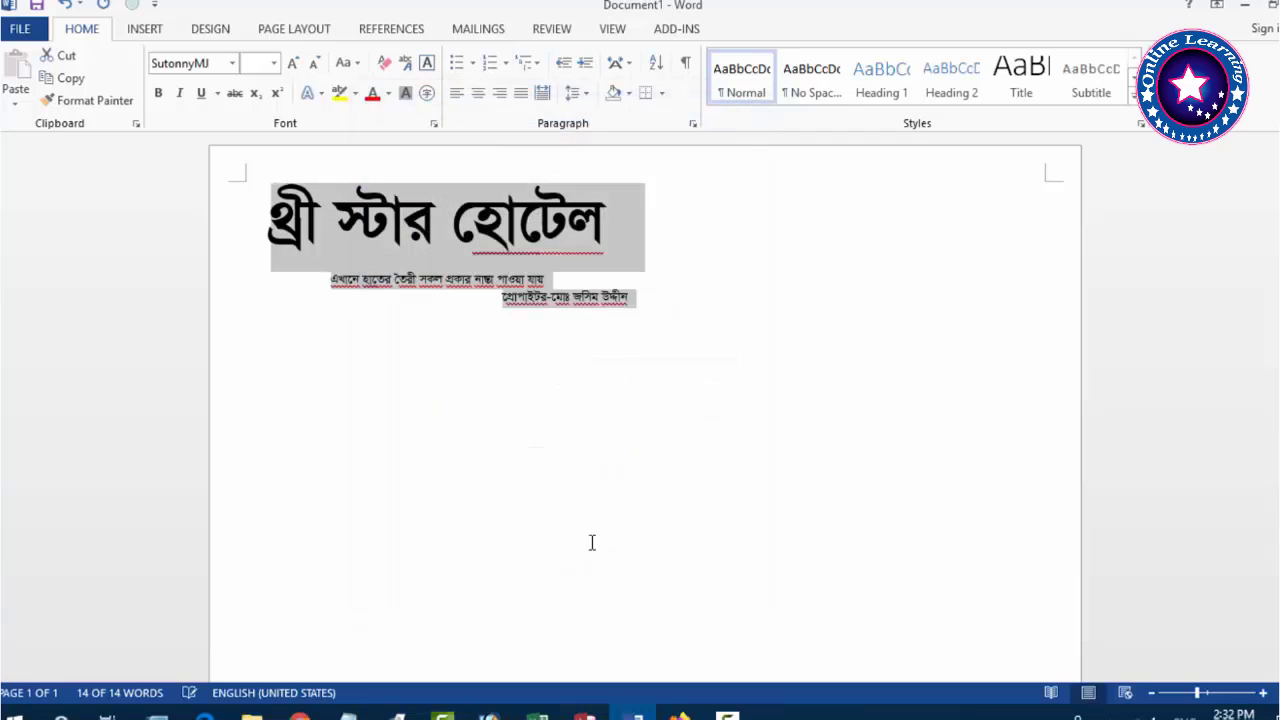
pyautogui.click(515, 264)
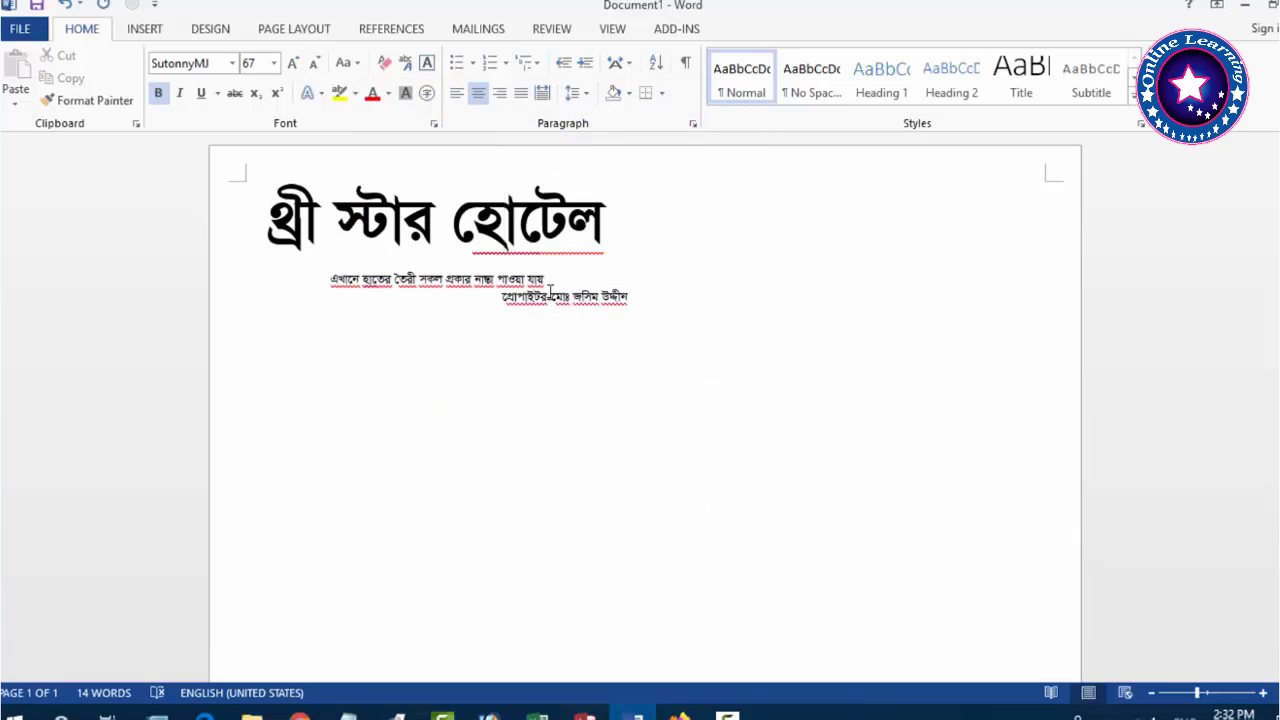
# Add a left-aligned তারিখ- date line, tabbed to 3", below the proprietor line.
pyautogui.click(474, 257)
pyautogui.click(620, 221)
pyautogui.click(646, 292)
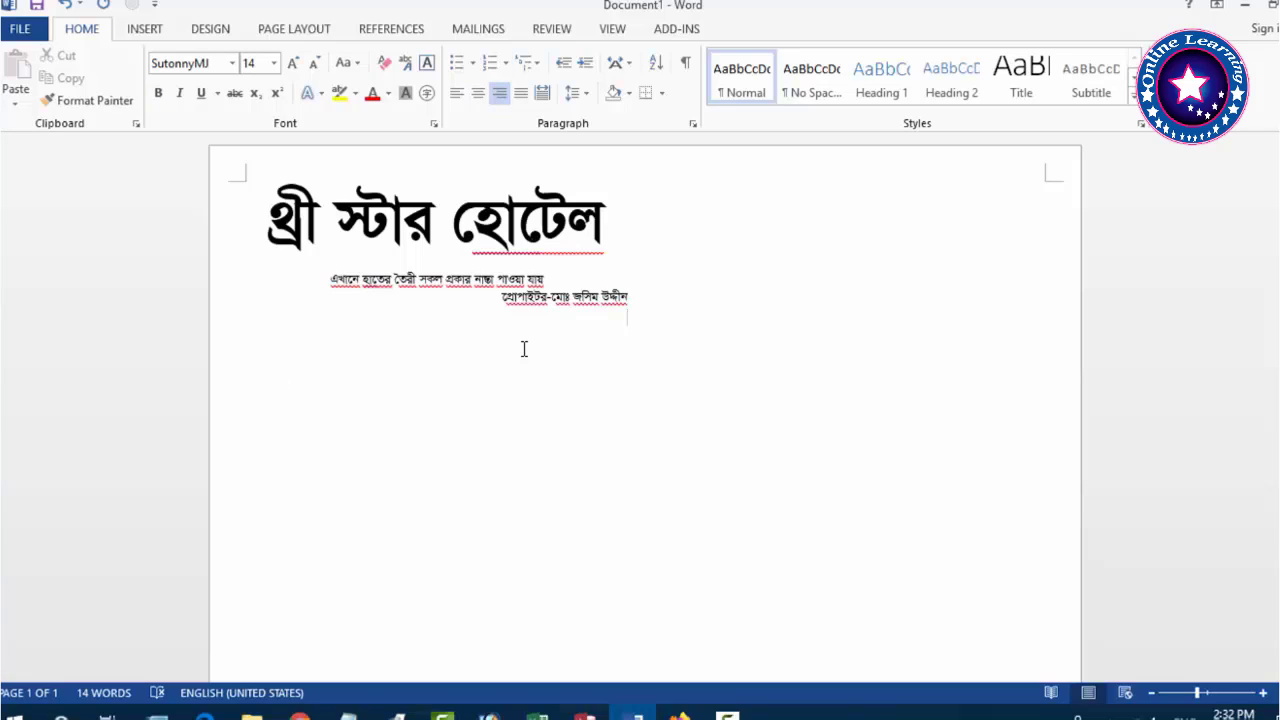
pyautogui.hotkey('ctrl', 'e')
pyautogui.hotkey('ctrl', 'l')
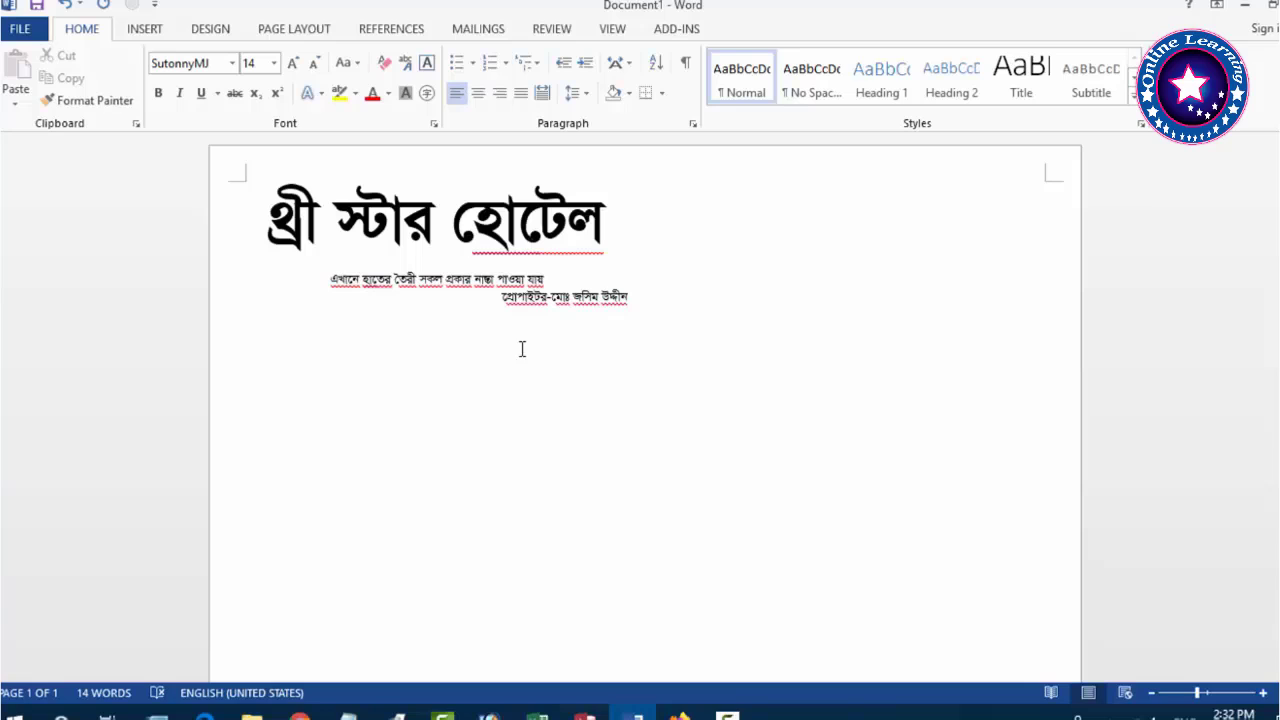
pyautogui.write('অ')
pyautogui.press('Tab')
pyautogui.press('Tab')
pyautogui.press('Tab')
pyautogui.press('Tab')
pyautogui.press('Tab')
pyautogui.press('Tab')
pyautogui.press('Tab')
pyautogui.press('BackSpace')
pyautogui.press('Tab')
pyautogui.click(545, 322)
pyautogui.click(285, 30)
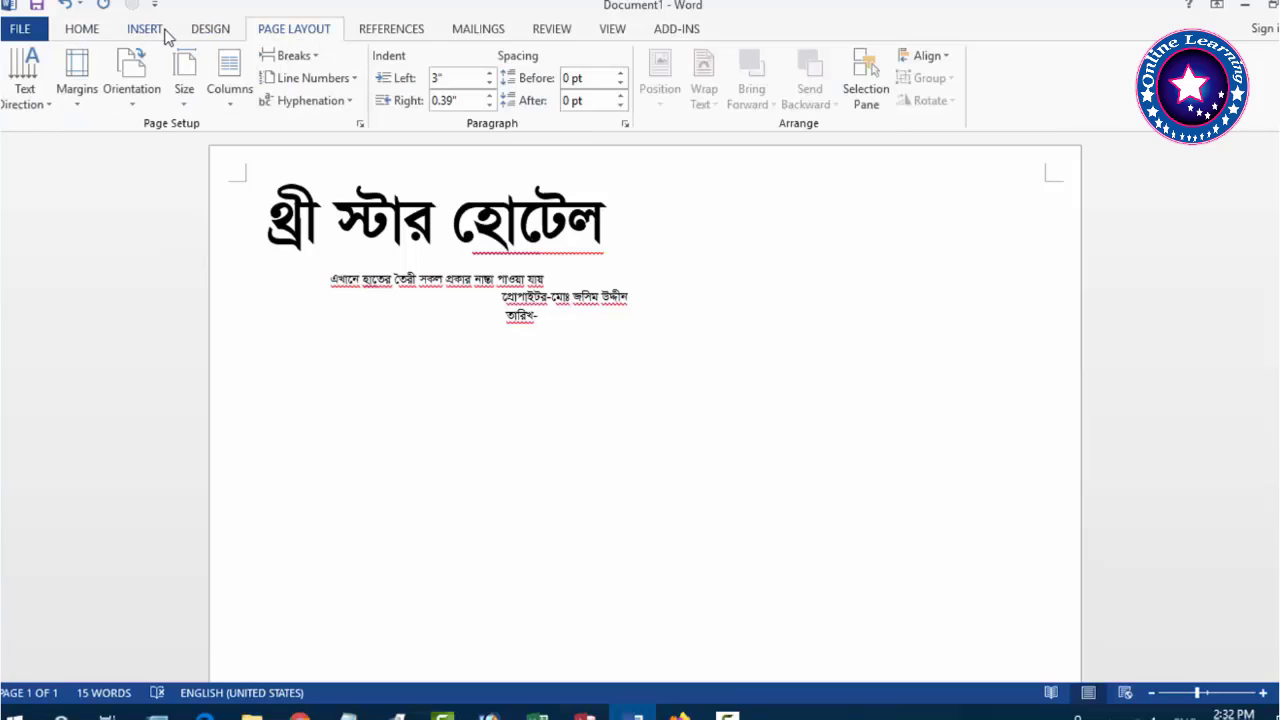
# Insert a 3x3 table and resize its columns, making the first one narrow.
pyautogui.click(145, 30)
pyautogui.click(118, 108)
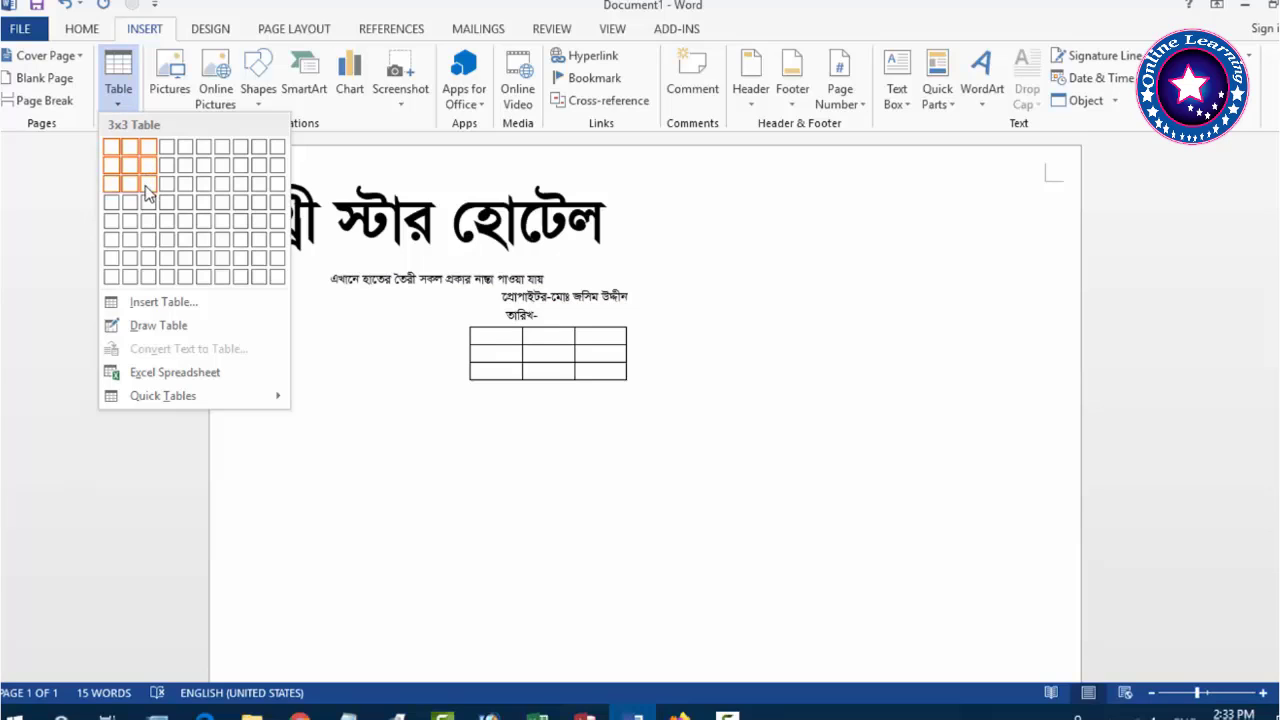
pyautogui.click(148, 184)
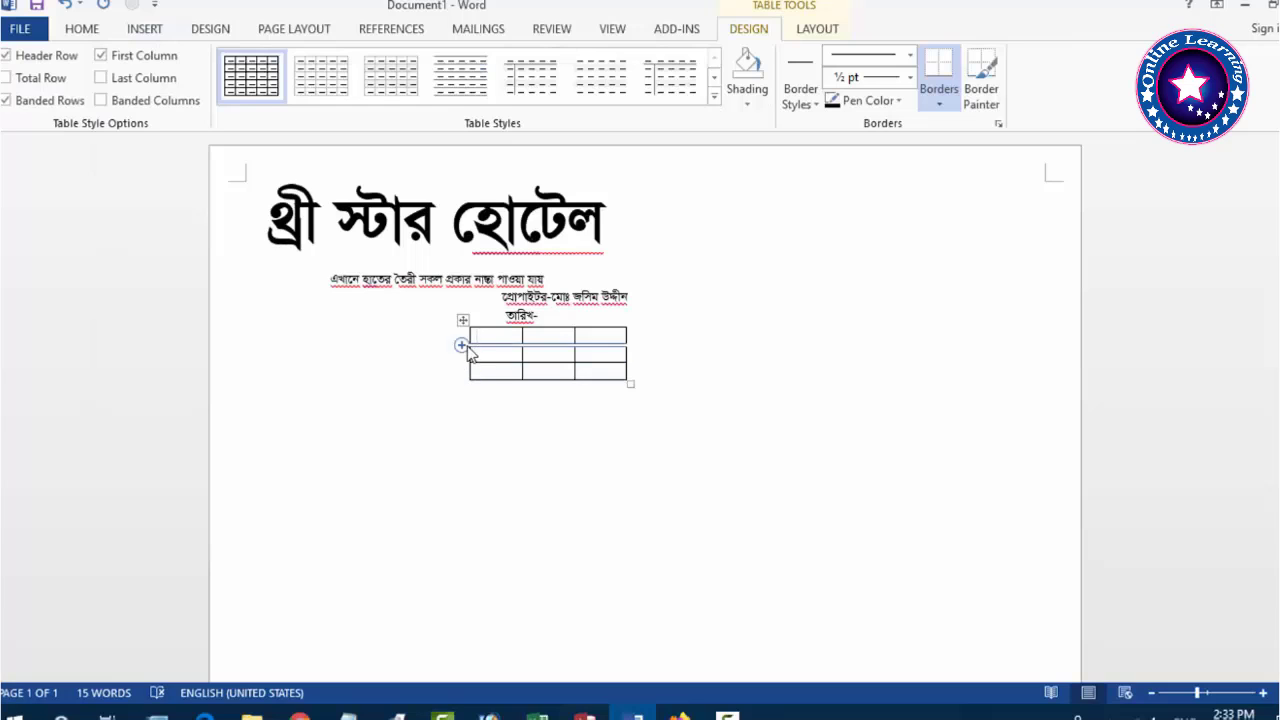
pyautogui.moveTo(464, 348); pyautogui.dragTo(247, 379)
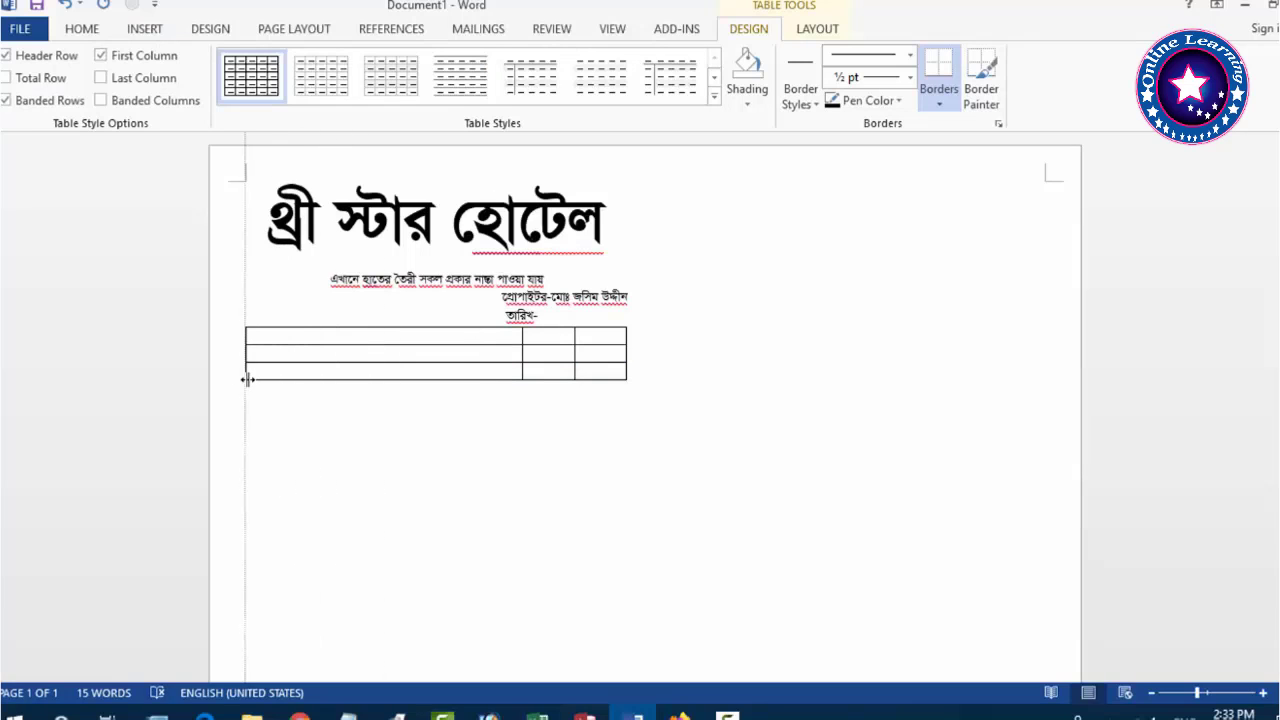
pyautogui.moveTo(519, 354); pyautogui.dragTo(287, 360)
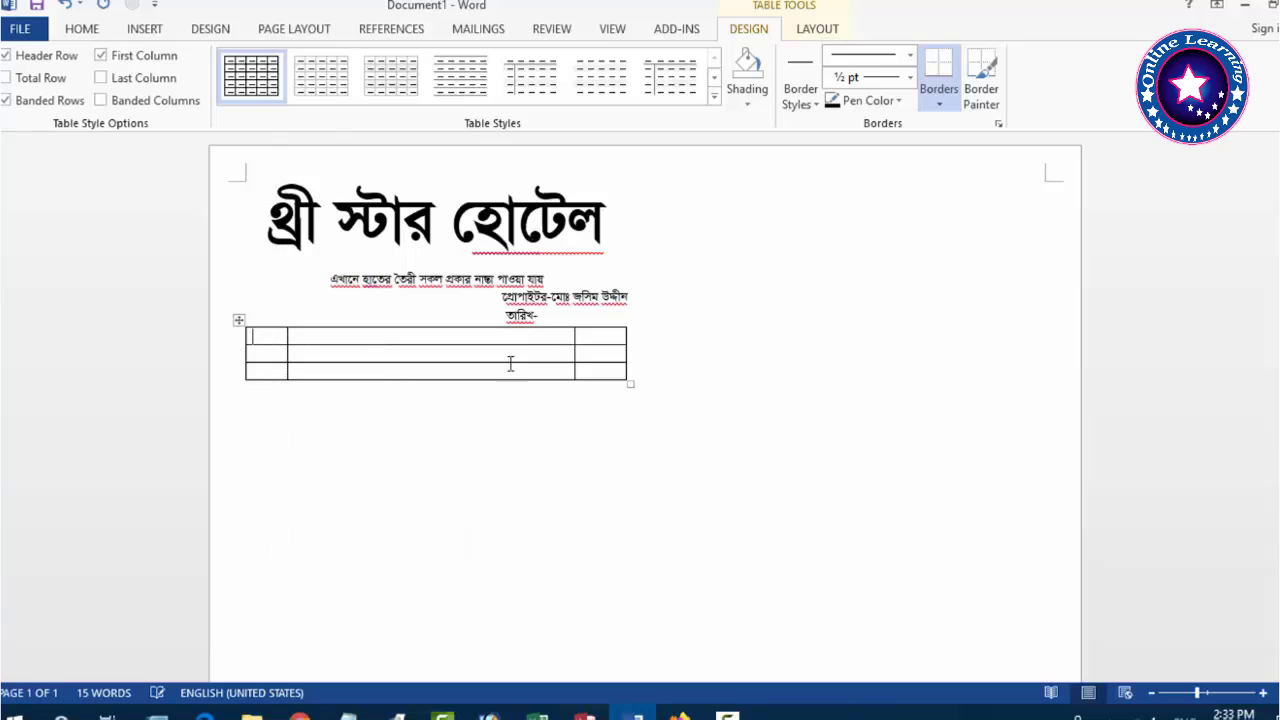
pyautogui.moveTo(574, 352); pyautogui.dragTo(526, 357)
pyautogui.moveTo(622, 357); pyautogui.dragTo(606, 352)
# Nudge the table slightly right and stretch its middle row tall down the page.
pyautogui.click(240, 321)
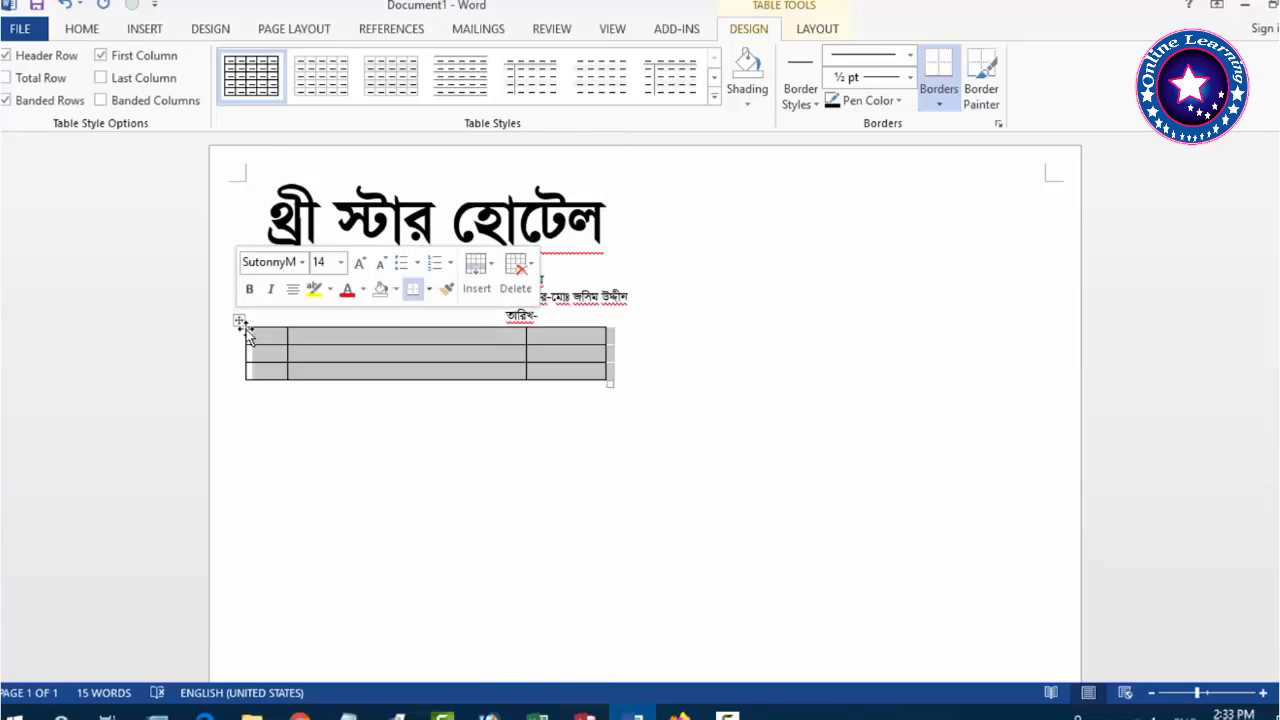
pyautogui.hotkey('ctrl', 'm')
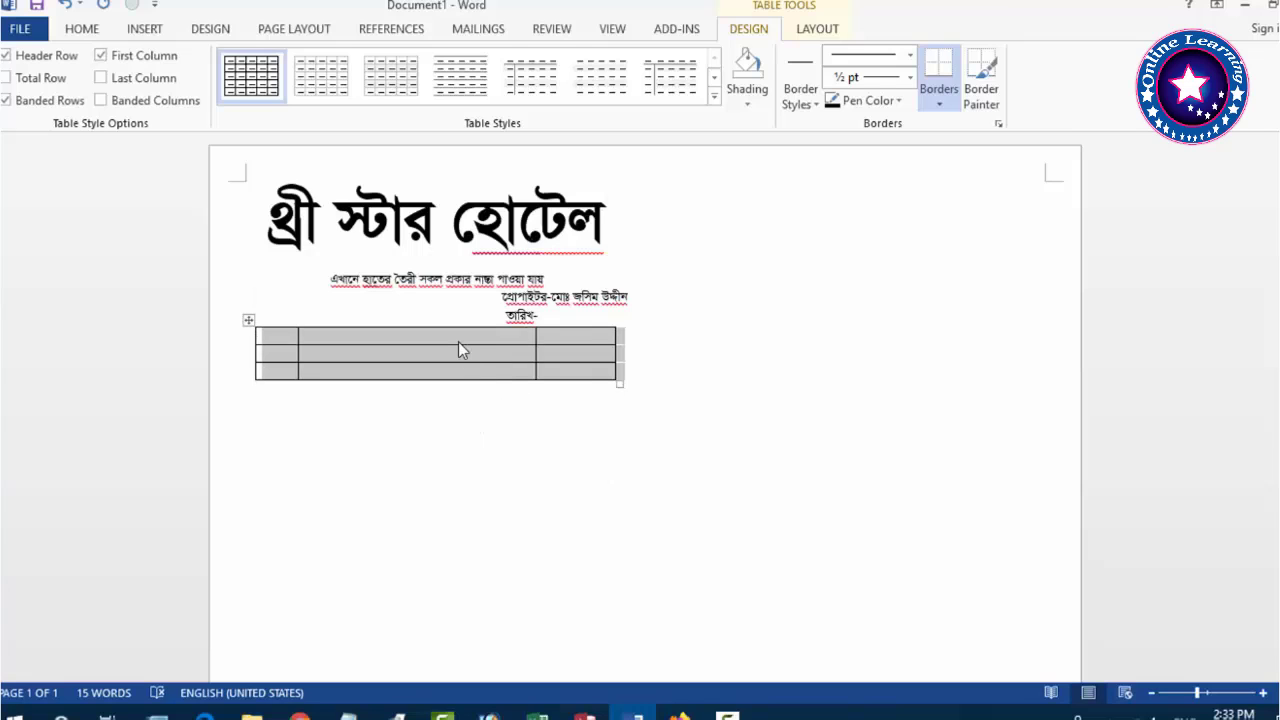
pyautogui.click(462, 348)
pyautogui.moveTo(486, 362); pyautogui.dragTo(479, 654)
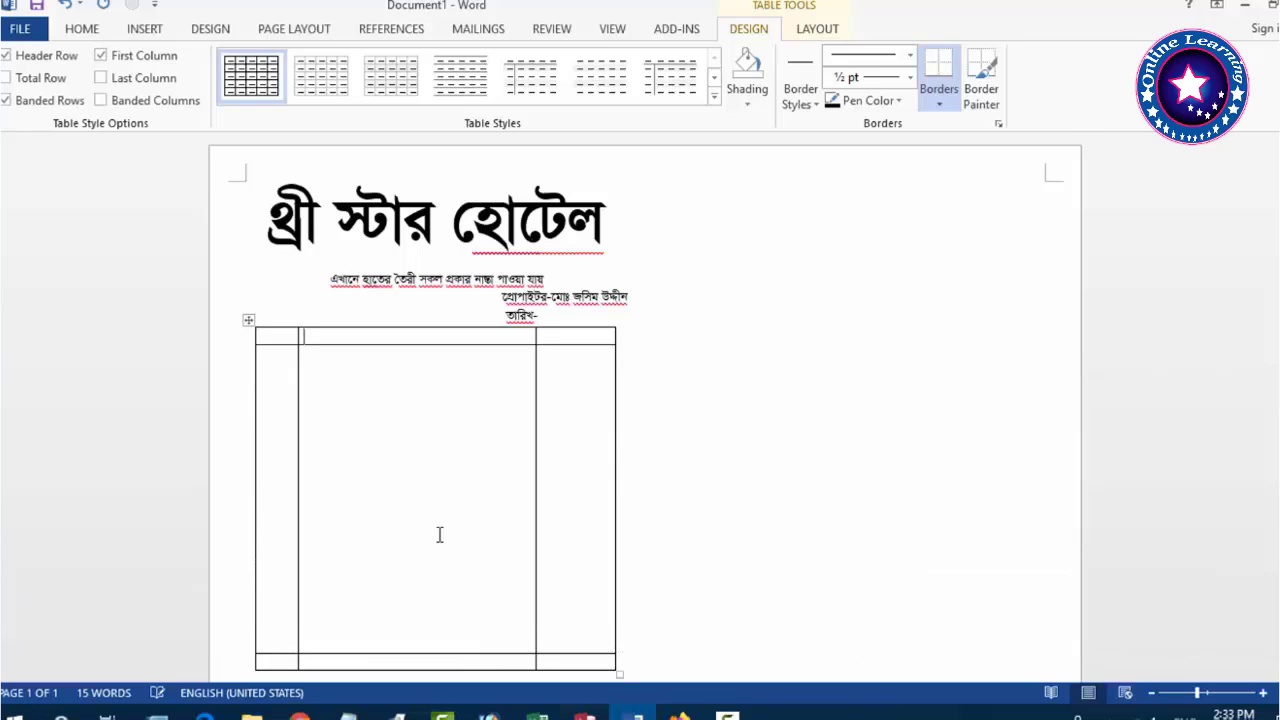
pyautogui.scroll(-2, 439, 535)
pyautogui.moveTo(483, 558); pyautogui.dragTo(483, 551)
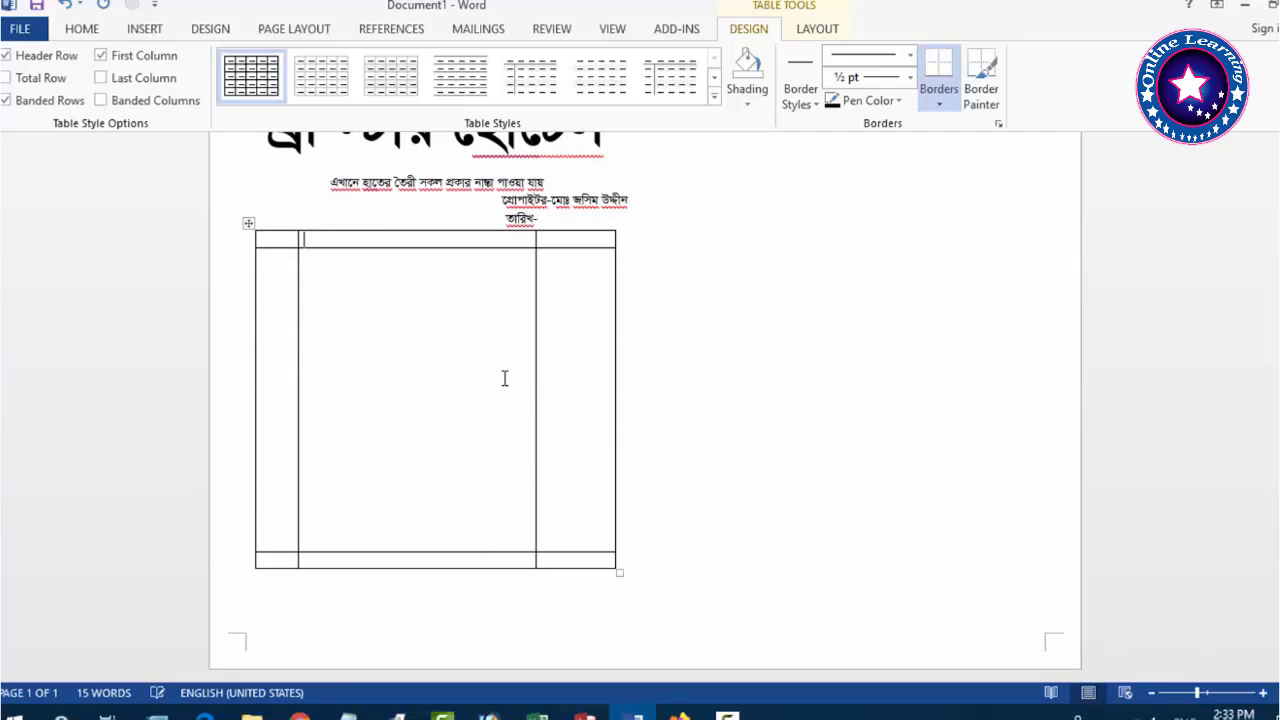
# Enter the headers ক্রমিক, বিবরণ and টাকা and centre them in the header row.
pyautogui.click(505, 378)
pyautogui.write('ক্র')
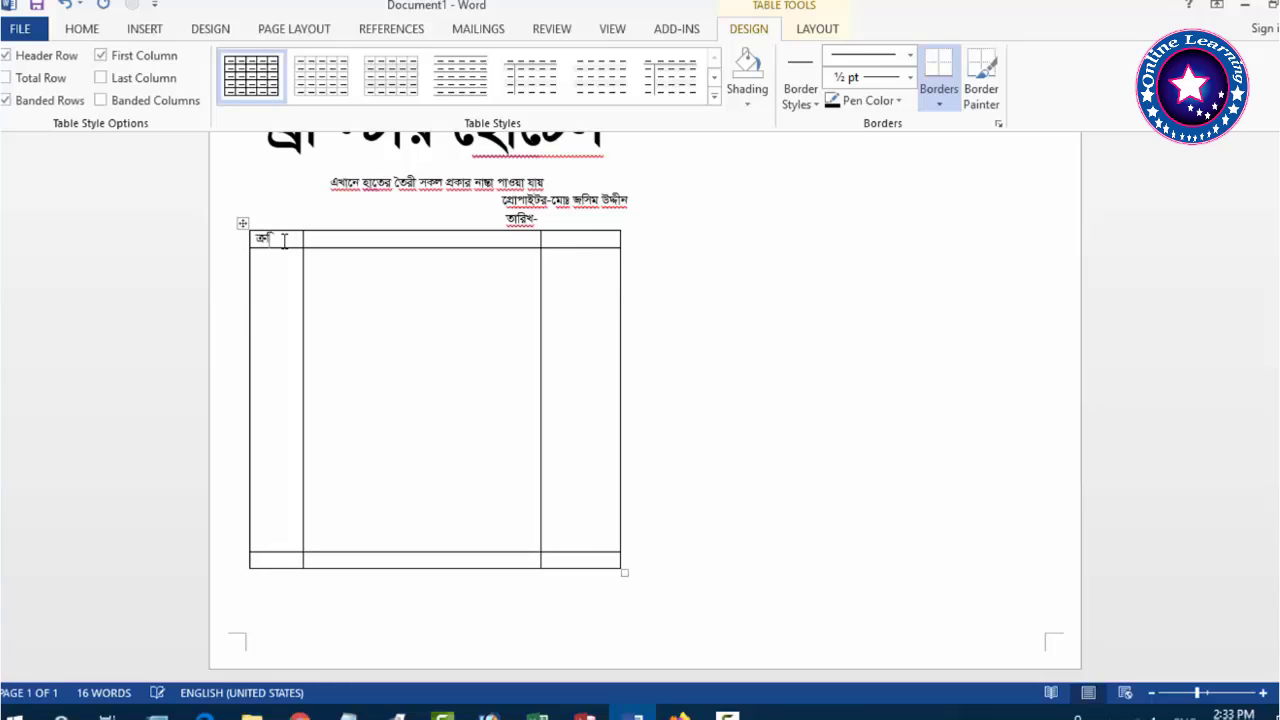
pyautogui.write('মিক')
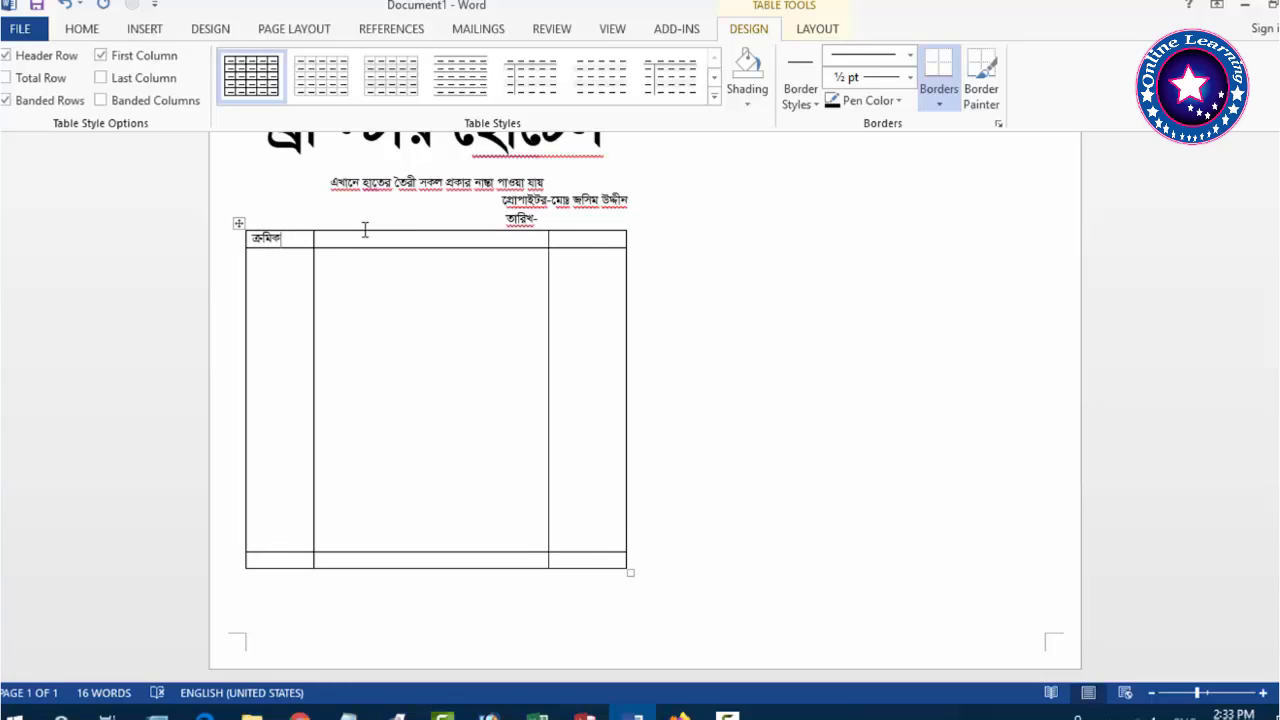
pyautogui.click(407, 237)
pyautogui.click(605, 238)
pyautogui.write('টাকা')
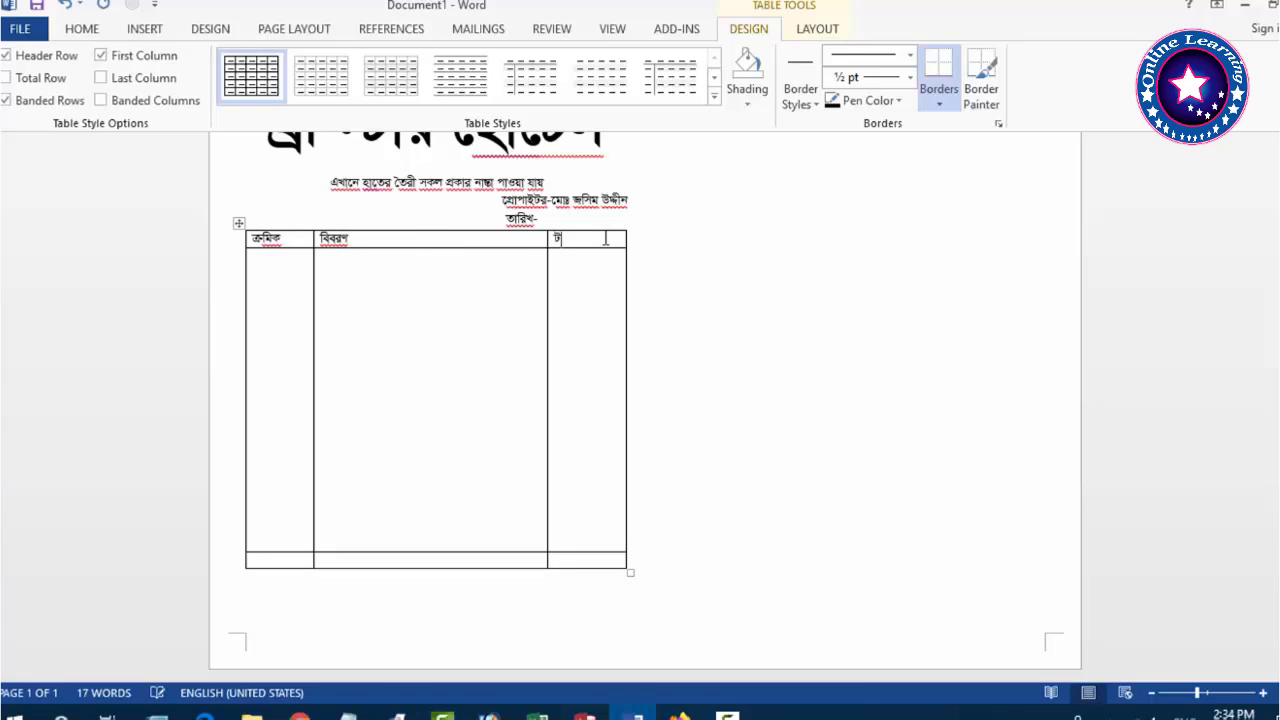
pyautogui.moveTo(582, 247); pyautogui.dragTo(271, 246)
pyautogui.hotkey('ctrl', 'e')
pyautogui.click(408, 328)
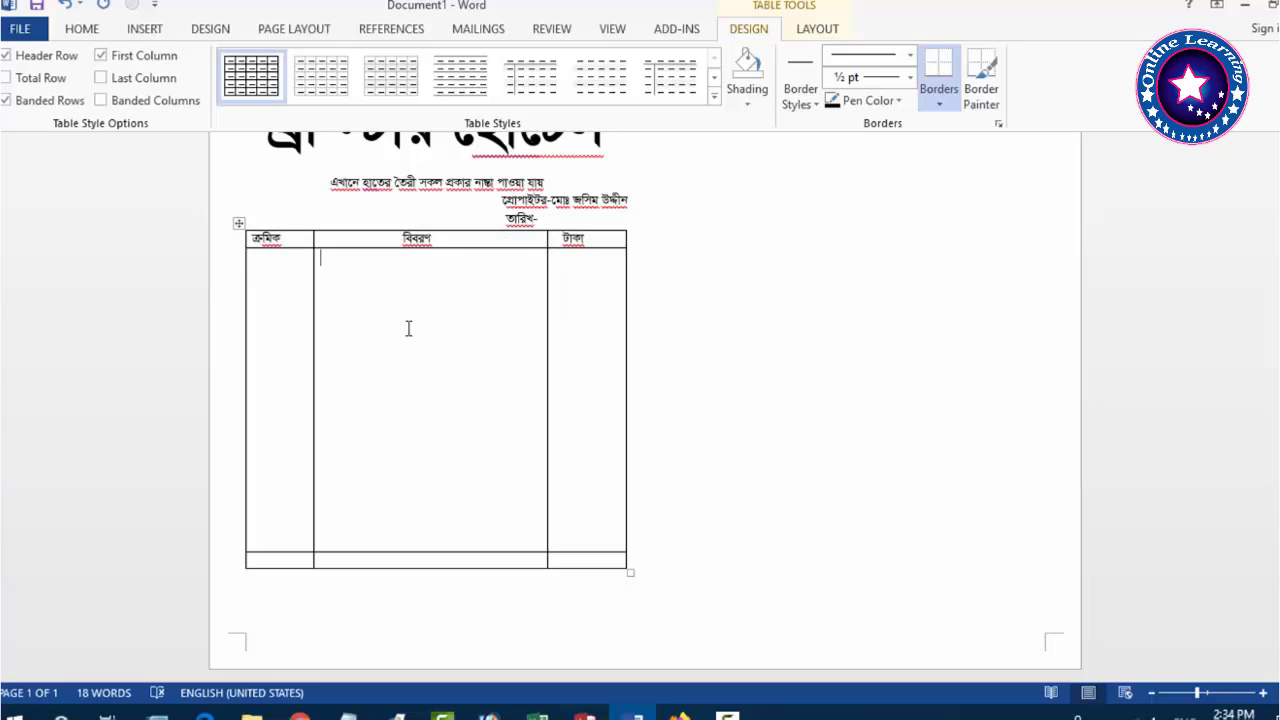
pyautogui.click(298, 603)
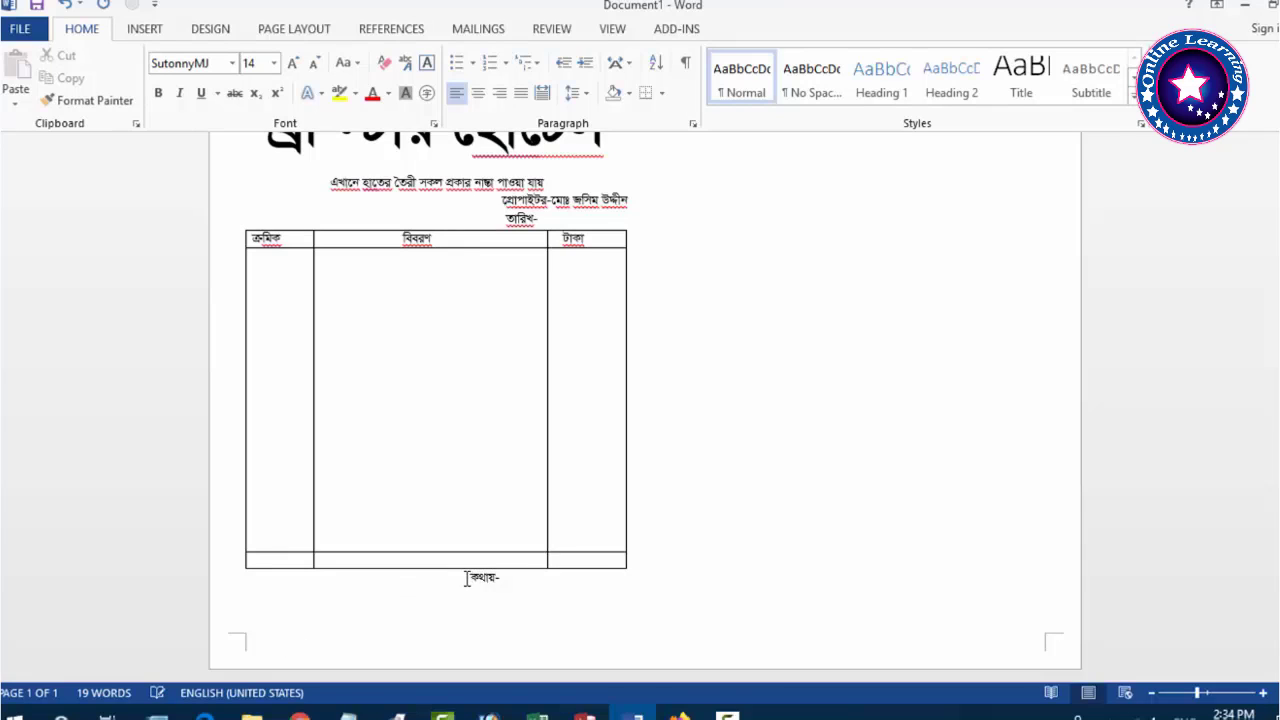
# Align the কথায়- line with the table and change the total cell to right-aligned সর্বমোট.
pyautogui.press('BackSpace')
pyautogui.press('End')
pyautogui.rightClick(473, 620)
pyautogui.click(450, 563)
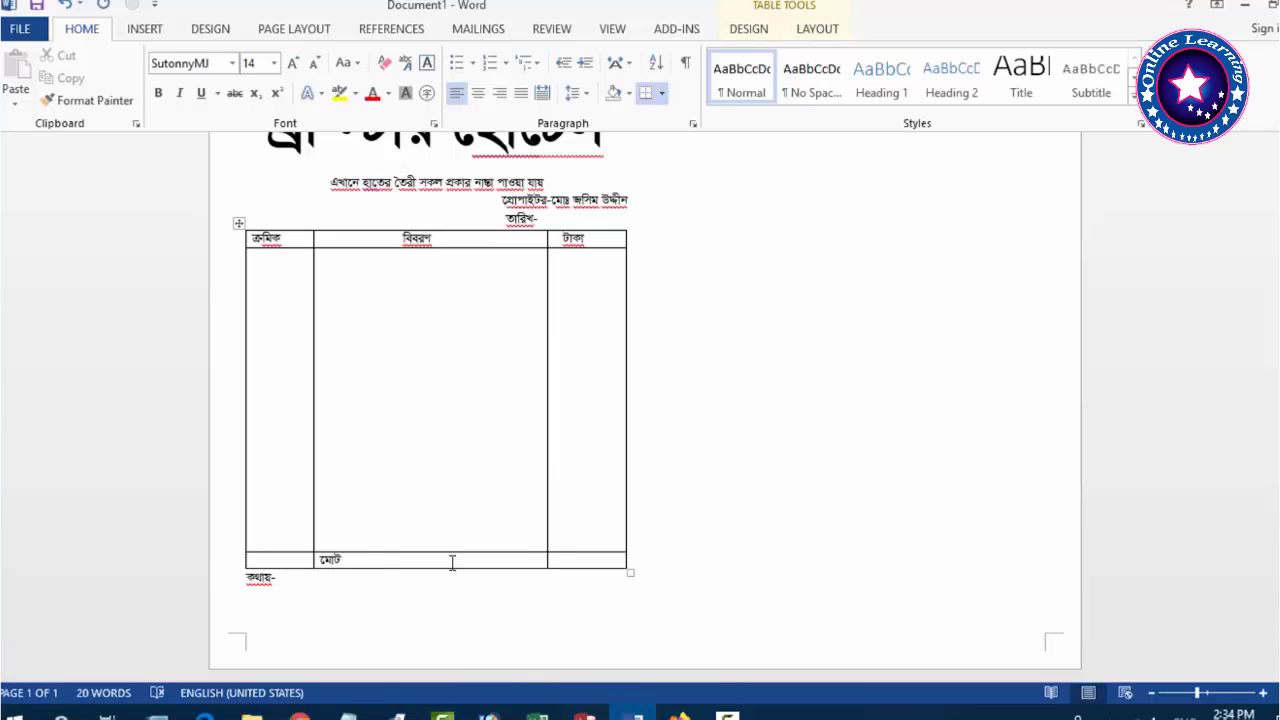
pyautogui.press('BackSpace')
pyautogui.press('BackSpace')
pyautogui.press('BackSpace')
pyautogui.press('BackSpace')
pyautogui.write('সব')
pyautogui.hotkey('ctrl', 'r')
pyautogui.click(609, 563)
pyautogui.click(303, 617)
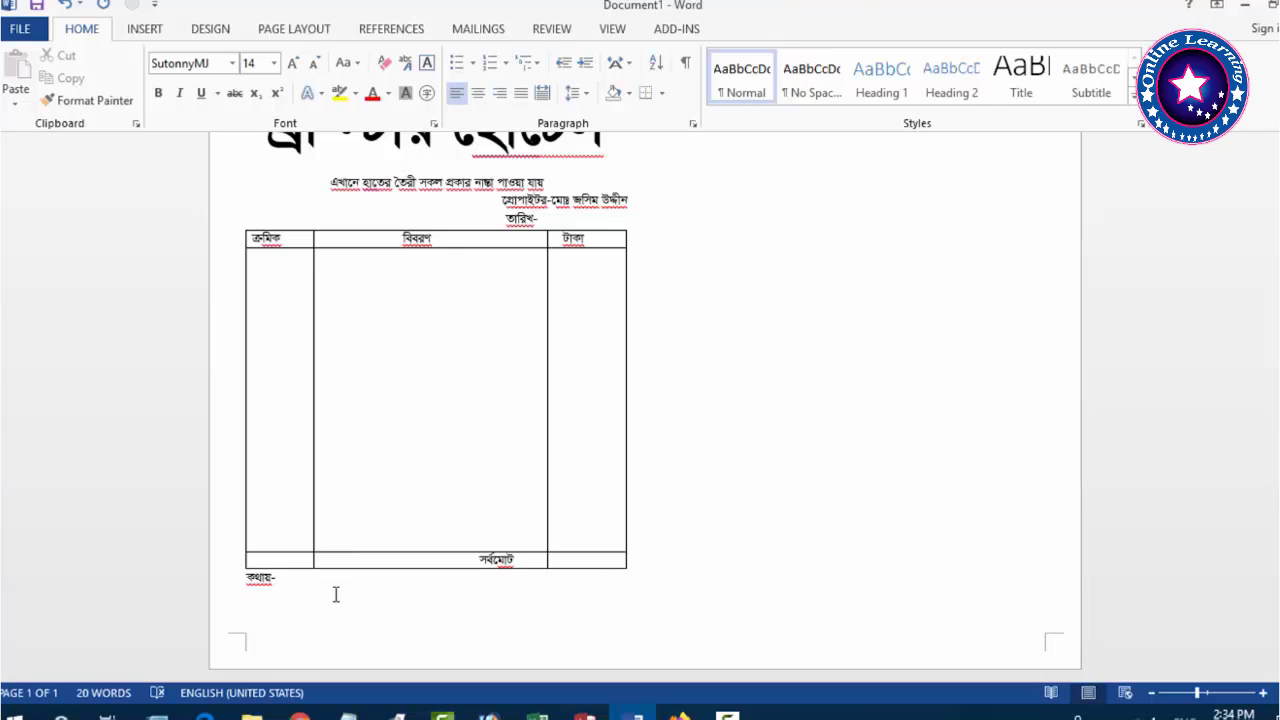
pyautogui.scroll(1, 336, 594)
# Add a signature line reading ক্রেতার স্বাক্ষর and বিক্রেতার স্বাক্ষর.
pyautogui.press('Return')
pyautogui.press('Return')
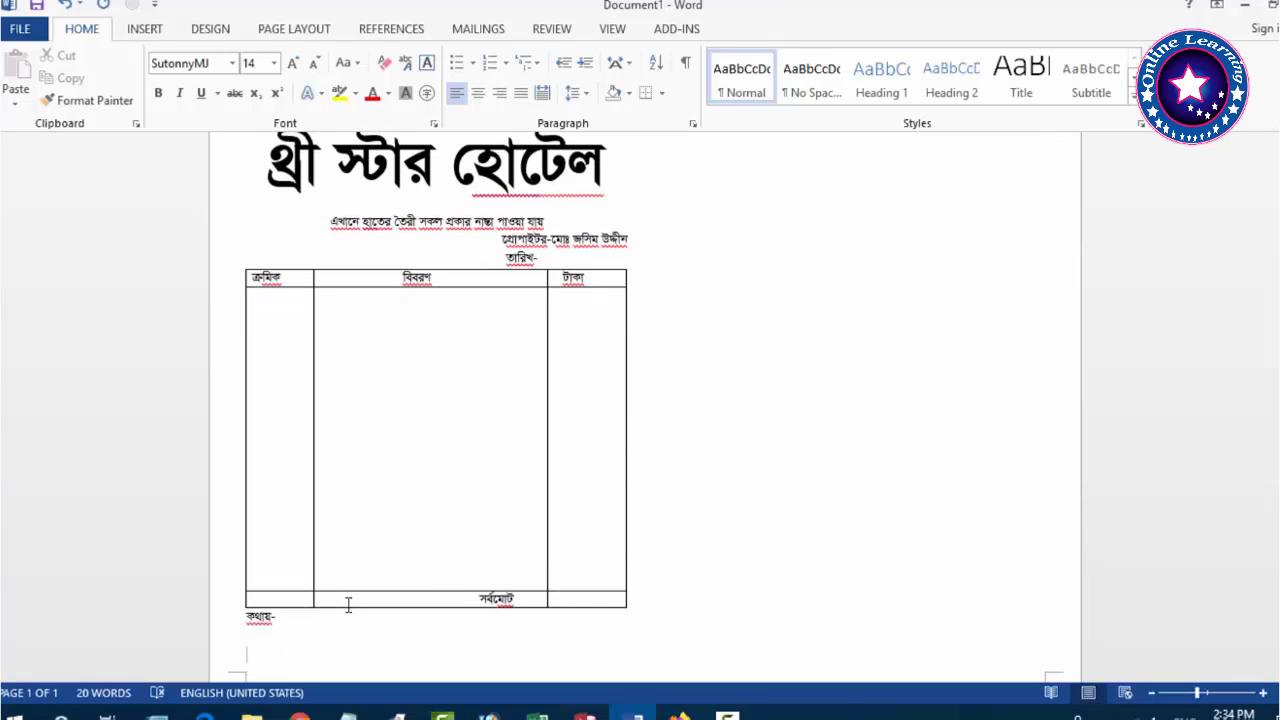
pyautogui.write('কে')
pyautogui.write('ার দ')
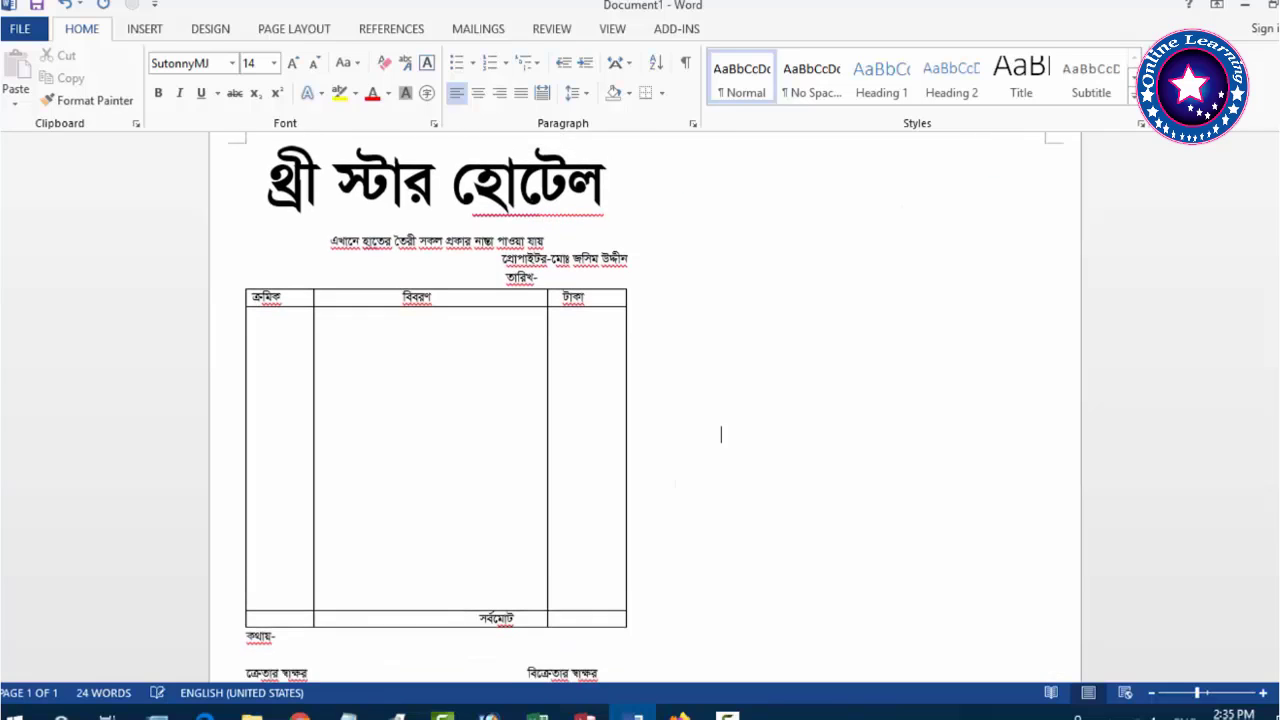
# Narrow the table by pulling a column border and its right edge inward.
pyautogui.scroll(-1, 491, 594)
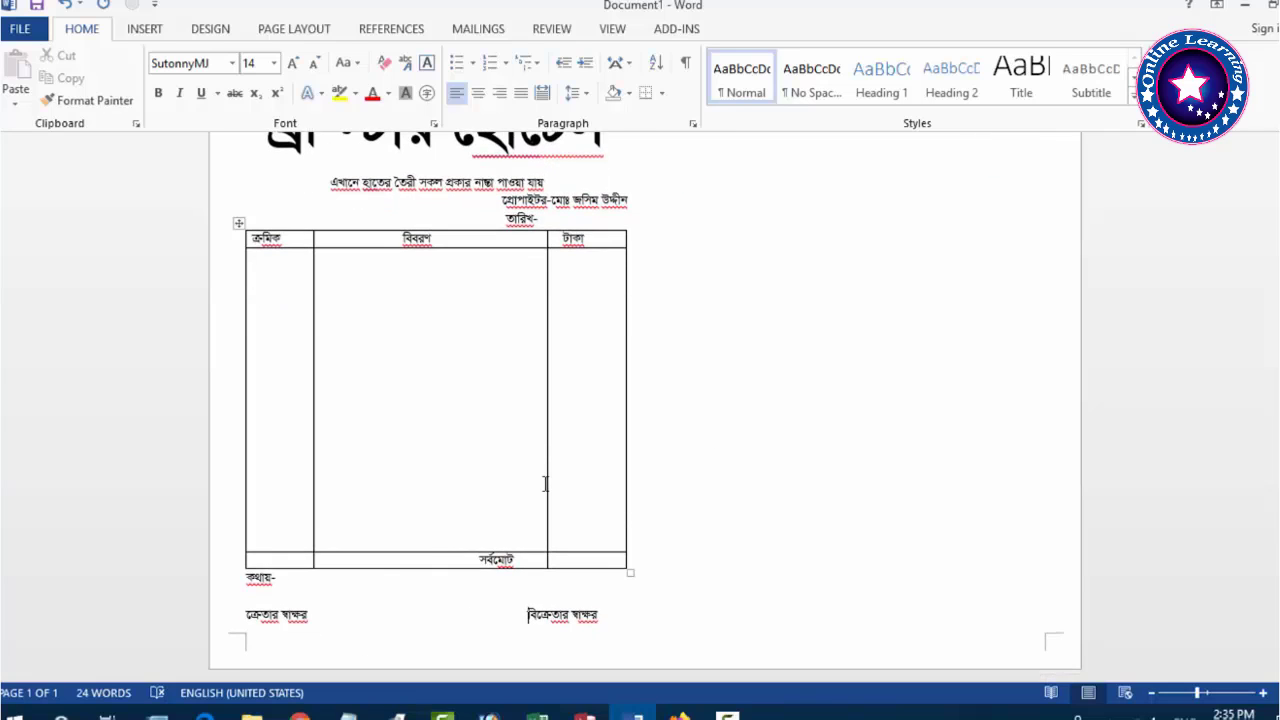
pyautogui.moveTo(545, 484); pyautogui.dragTo(530, 488)
pyautogui.moveTo(624, 494); pyautogui.dragTo(614, 495)
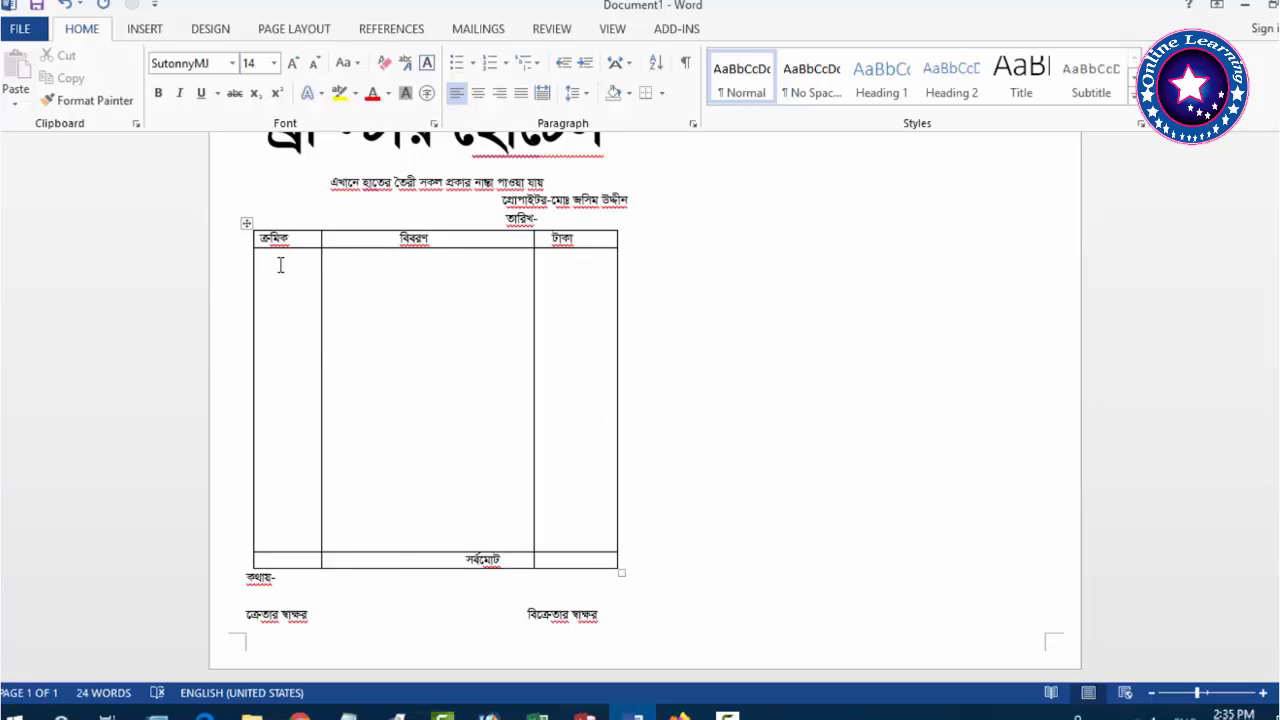
# Select the whole memo from title to signatures, then place the caret below the signature line.
pyautogui.scroll(2, 457, 449)
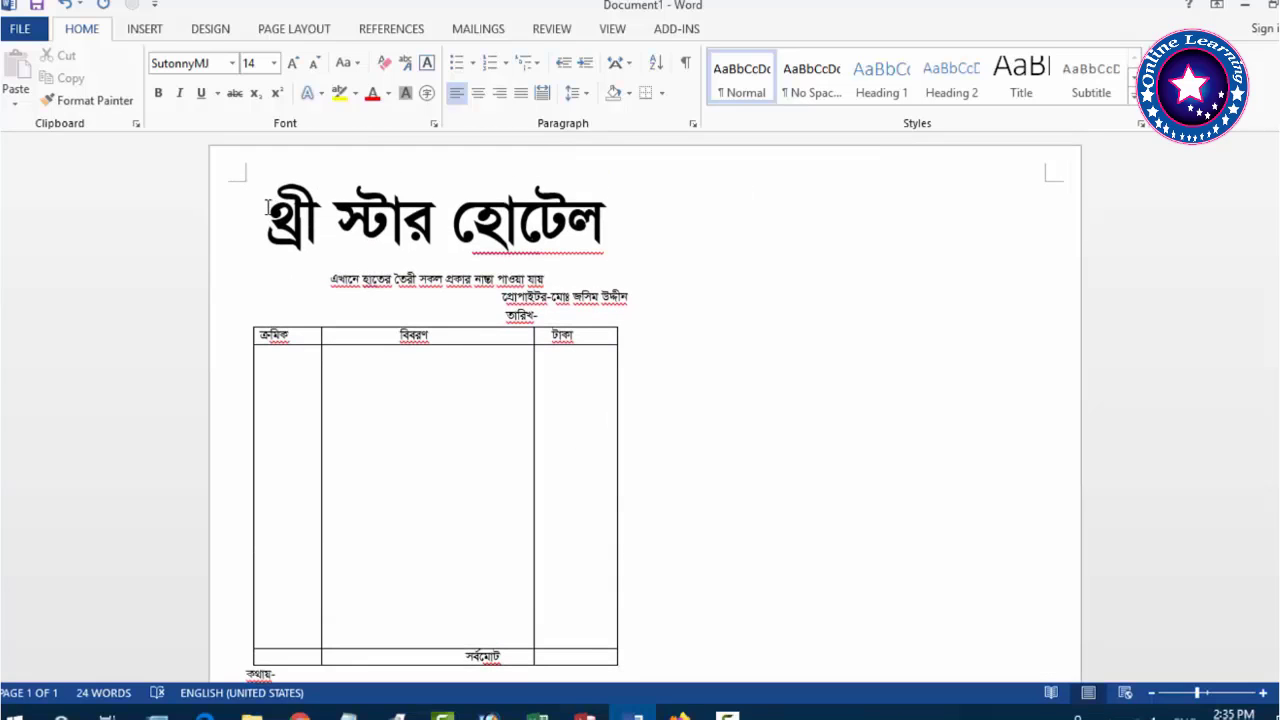
pyautogui.moveTo(268, 207)
pyautogui.mouseDown()
pyautogui.moveTo(620, 648)
pyautogui.moveTo(600, 680)
pyautogui.moveTo(603, 640)
pyautogui.mouseUp()
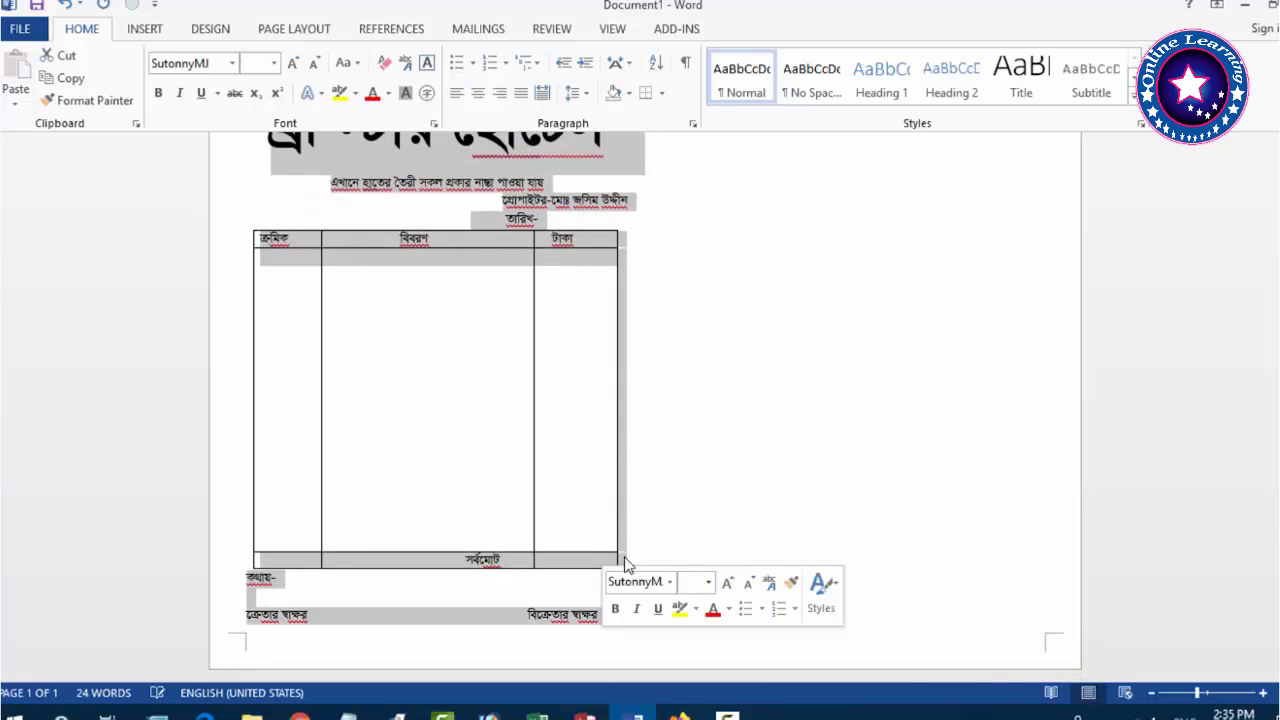
pyautogui.scroll(2, 766, 303)
pyautogui.click(706, 246)
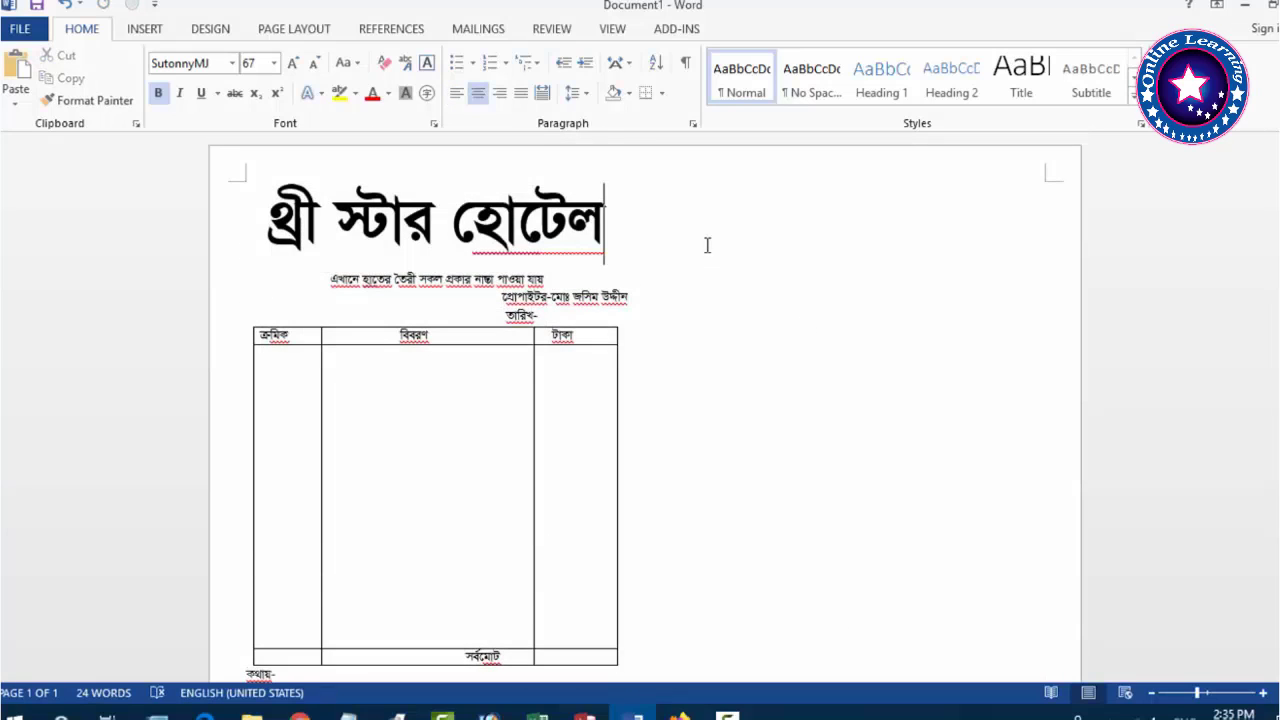
pyautogui.scroll(-2, 640, 500)
pyautogui.click(640, 620)
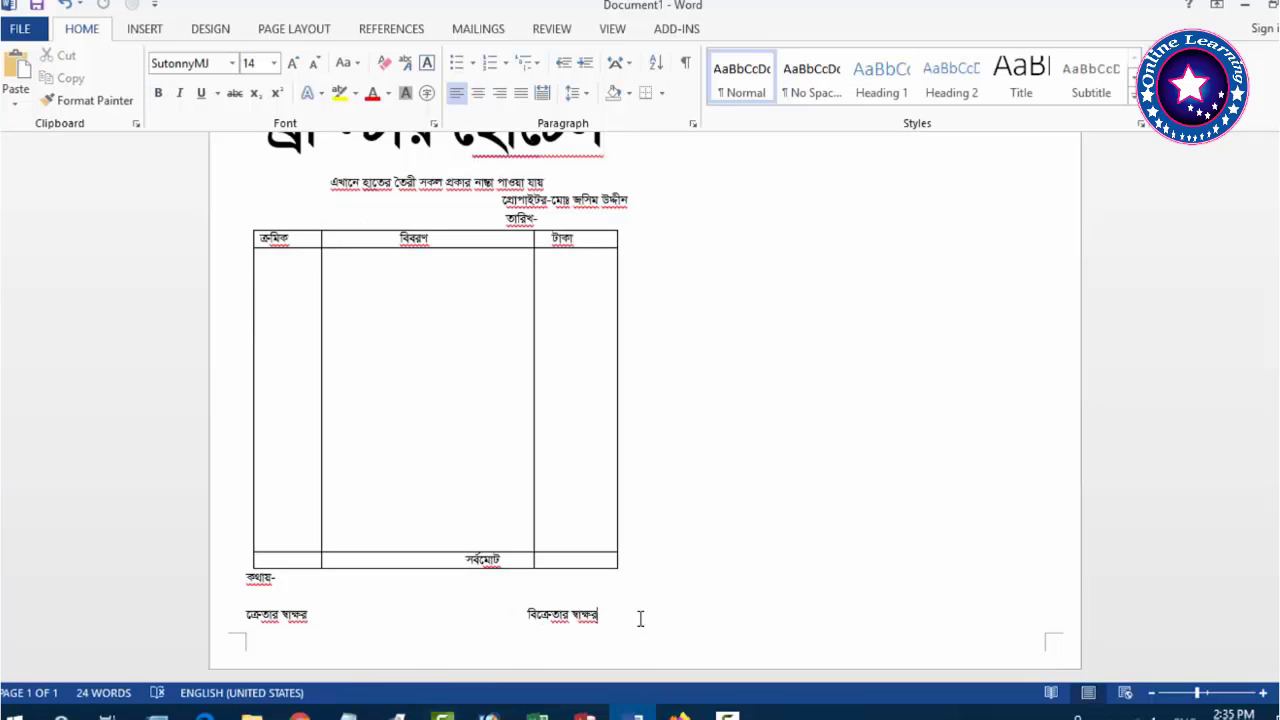
pyautogui.scroll(1, 640, 620)
# Paste a second copy of the memo beside the first.
pyautogui.hotkey('ctrl', 'v')
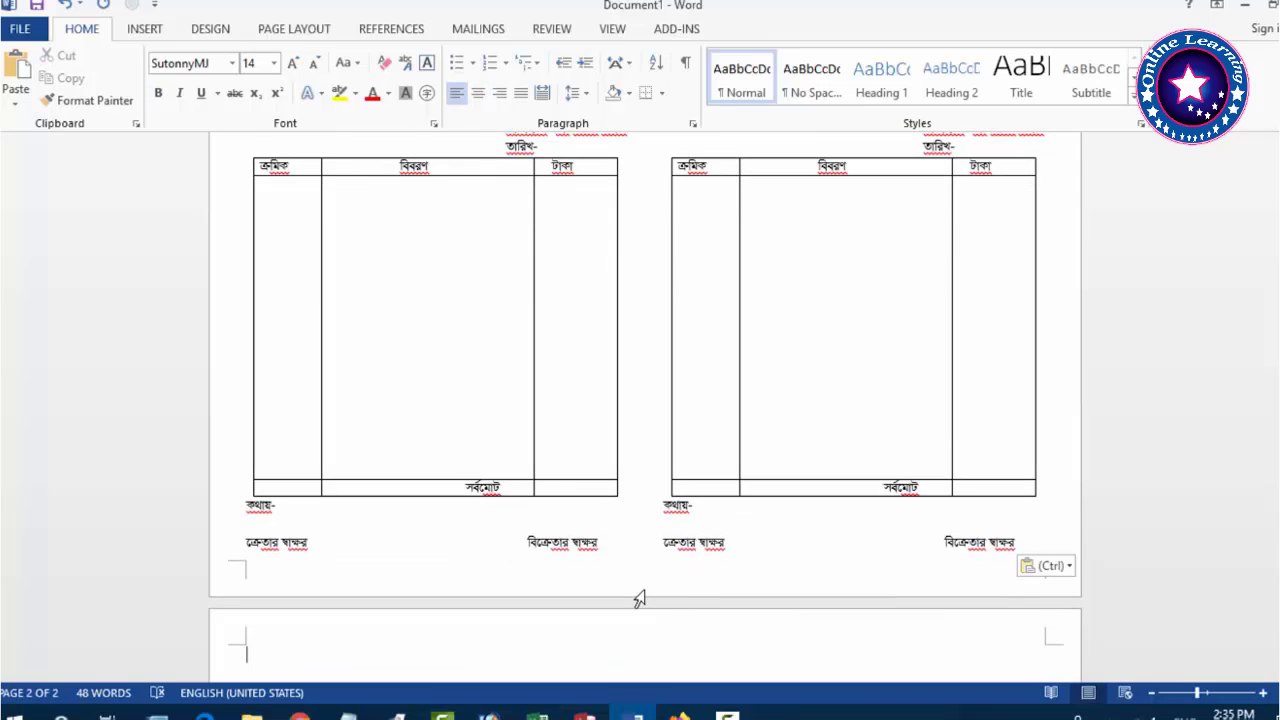
pyautogui.scroll(3, 777, 523)
pyautogui.scroll(-2, 797, 595)
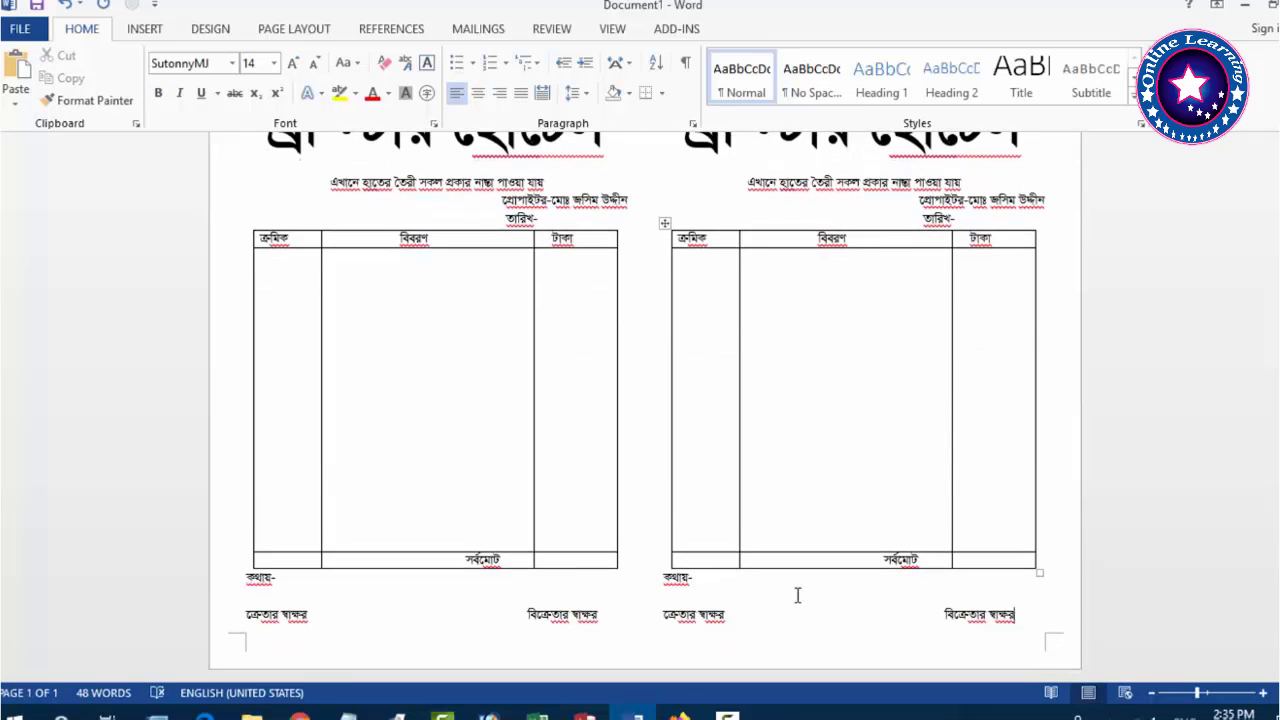
pyautogui.scroll(2, 757, 620)
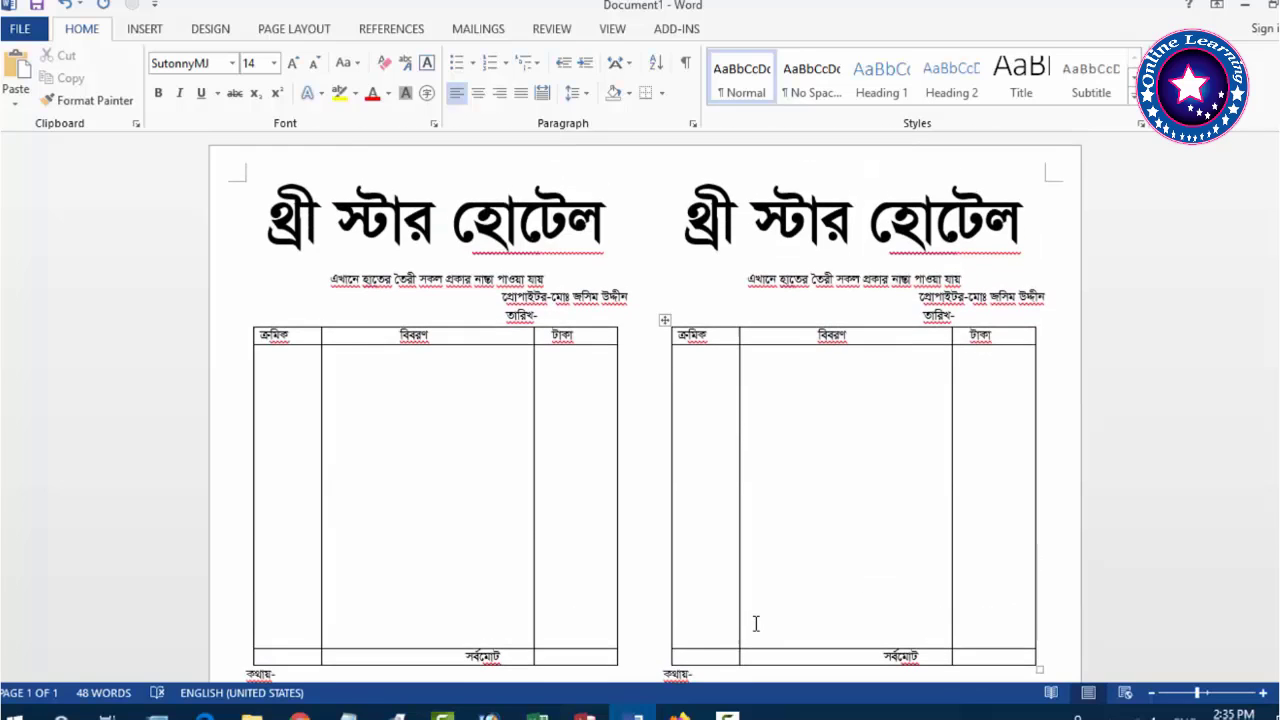
pyautogui.scroll(-3, 754, 617)
pyautogui.scroll(2, 711, 480)
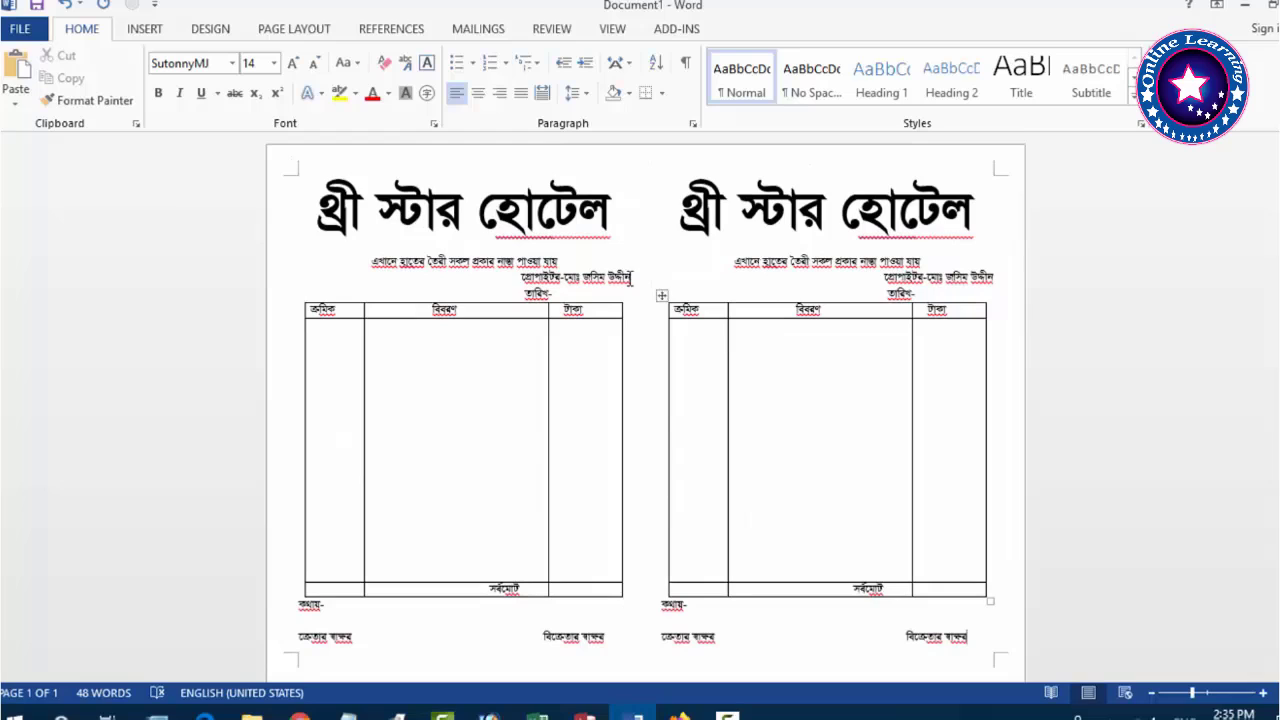
# Remove the extra spaces before the proprietor and date lines in both memo copies.
pyautogui.click(641, 278)
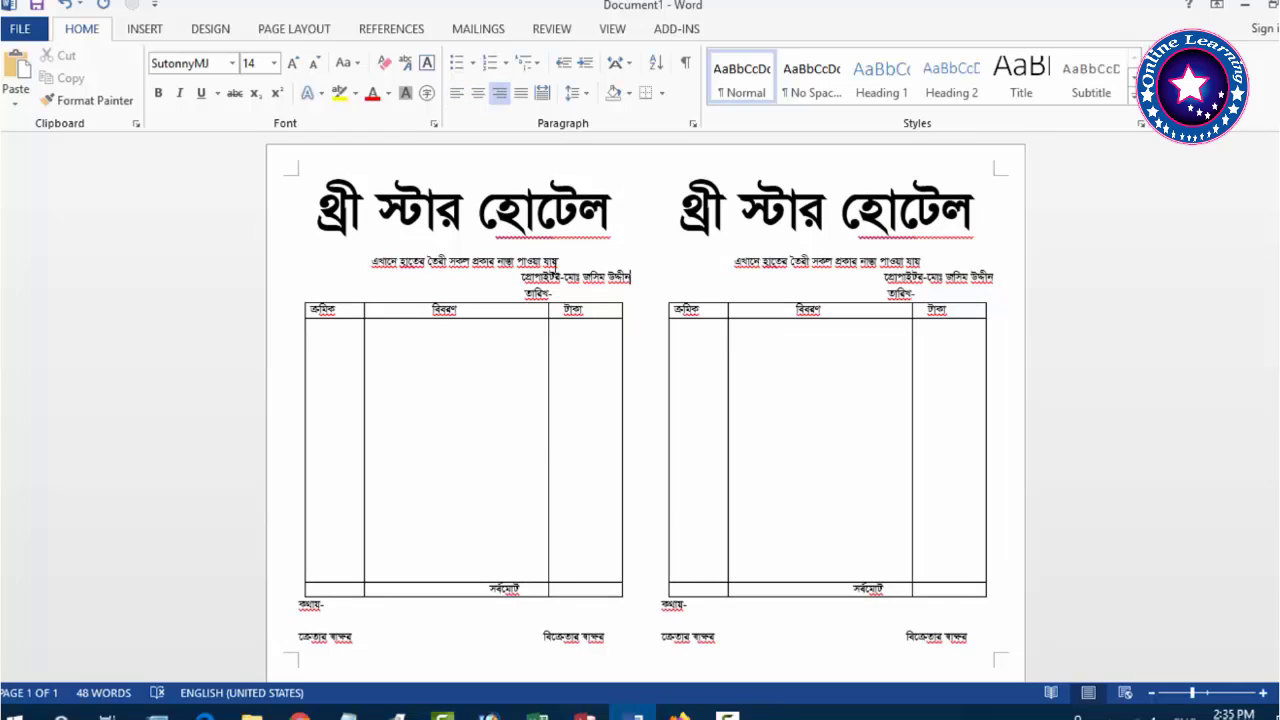
pyautogui.click(520, 295)
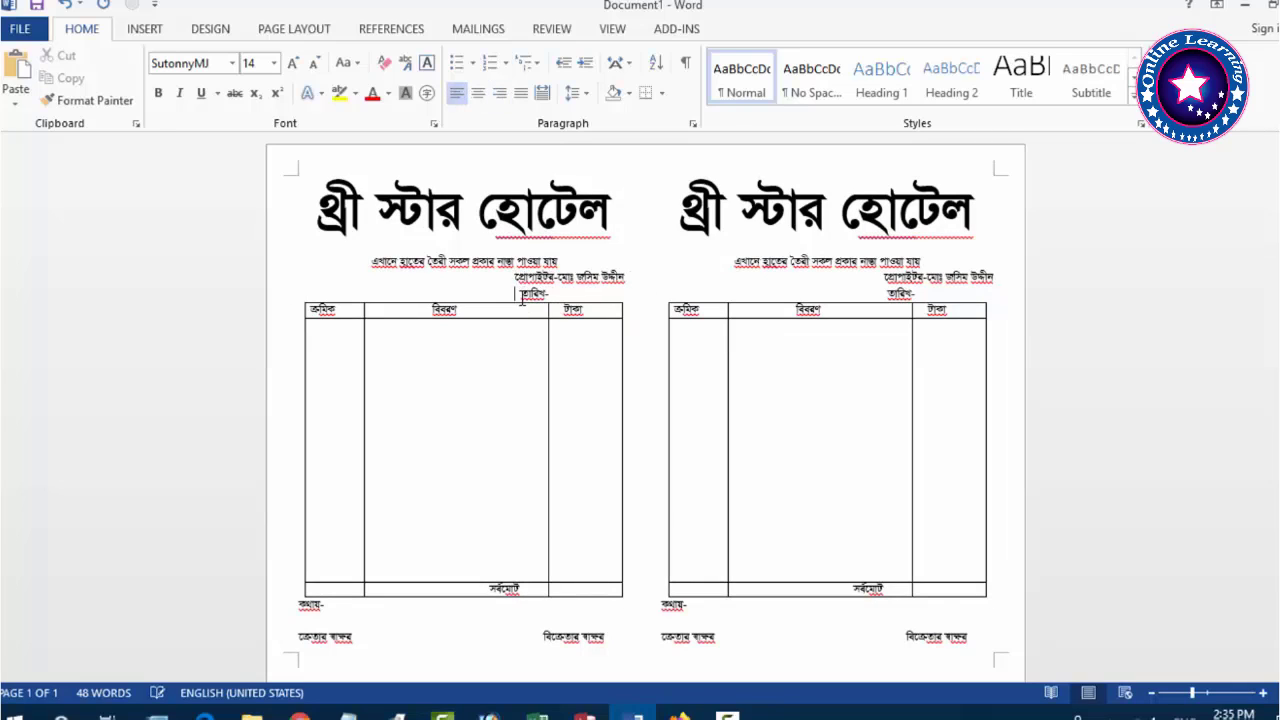
pyautogui.press('Left')
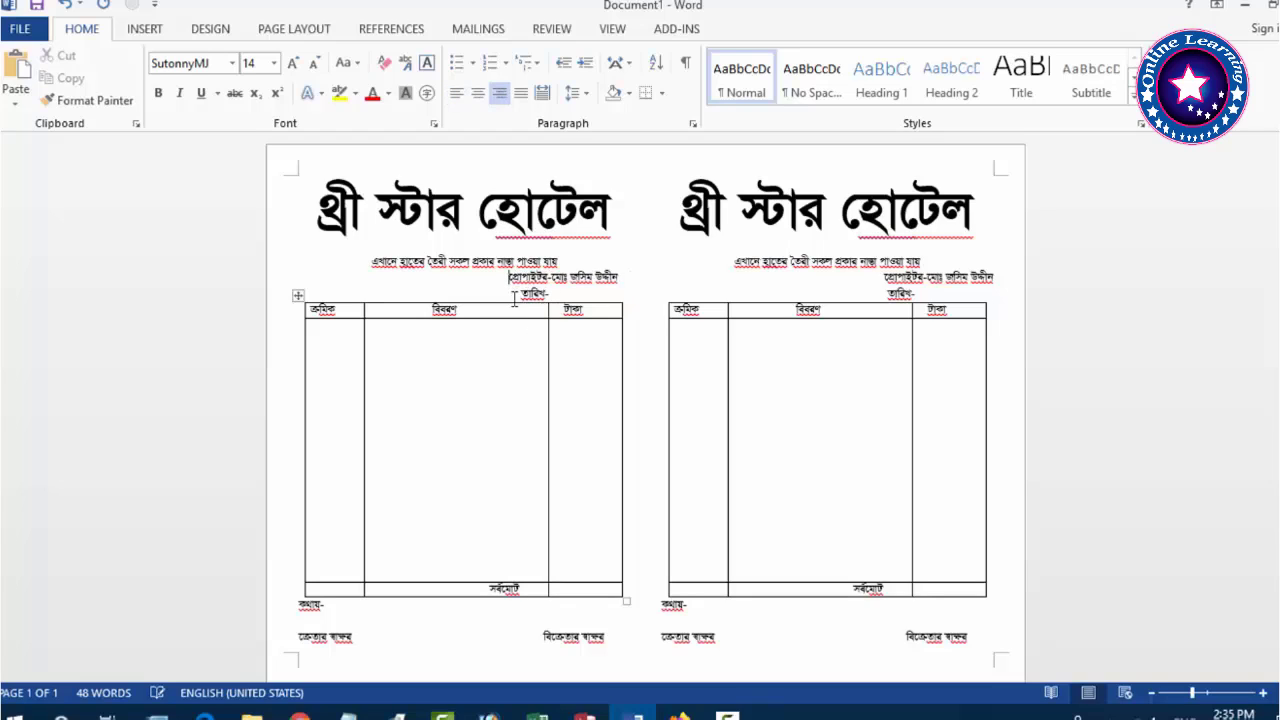
pyautogui.press('Right')
pyautogui.press('BackSpace')
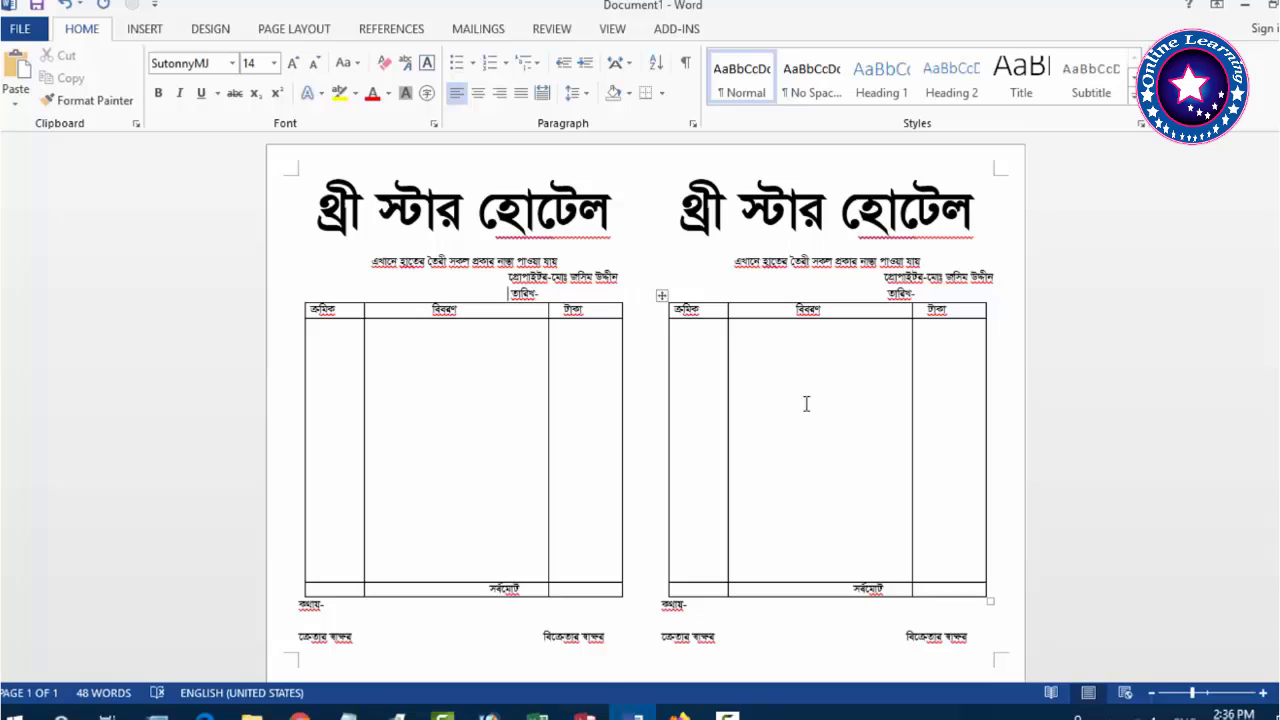
pyautogui.click(886, 294)
pyautogui.press('Left')
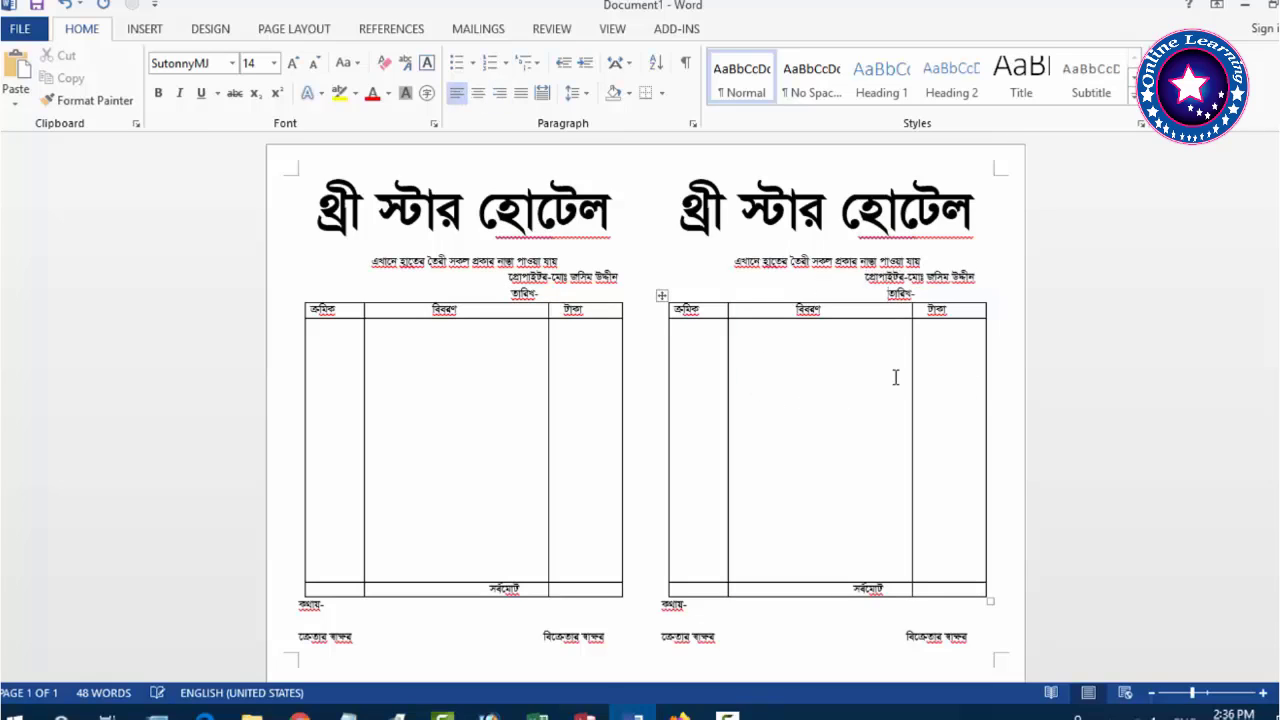
pyautogui.press('Down')
pyautogui.press('BackSpace')
pyautogui.press('BackSpace')
pyautogui.scroll(-1, 754, 537)
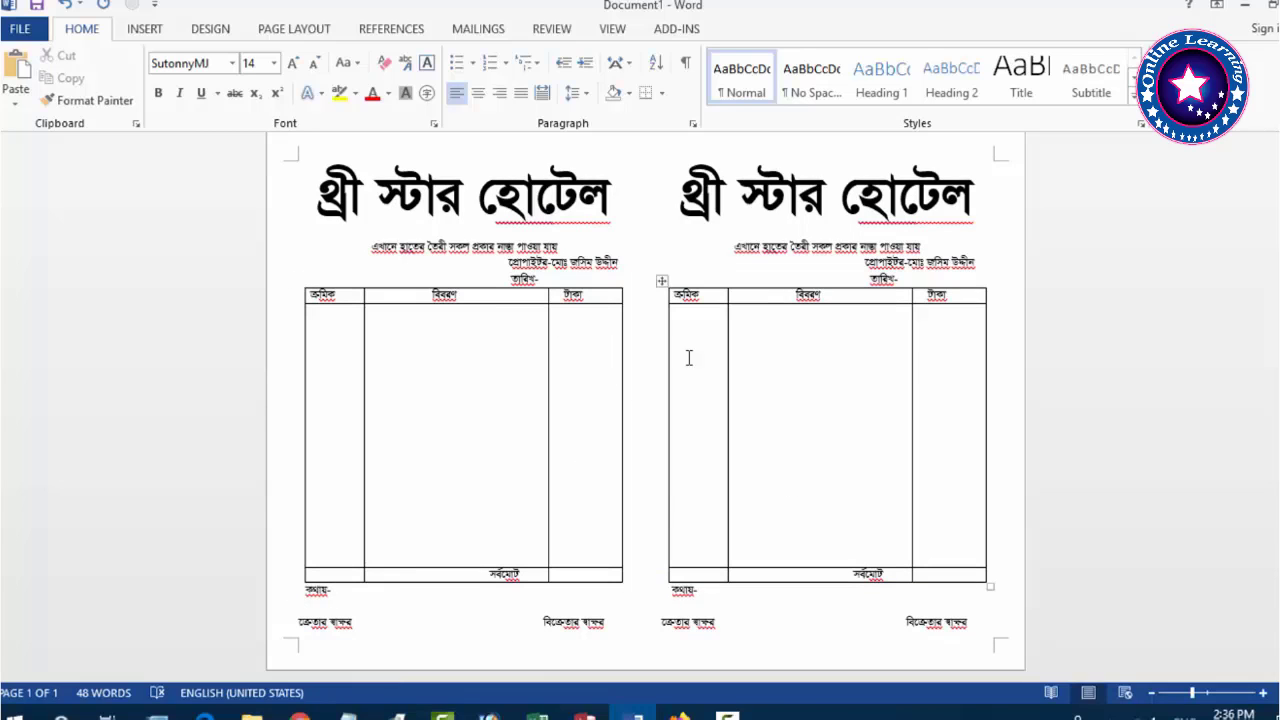
# Keep the Office colour set and bring up the References tools, leaving both memos unchanged.
pyautogui.click(201, 33)
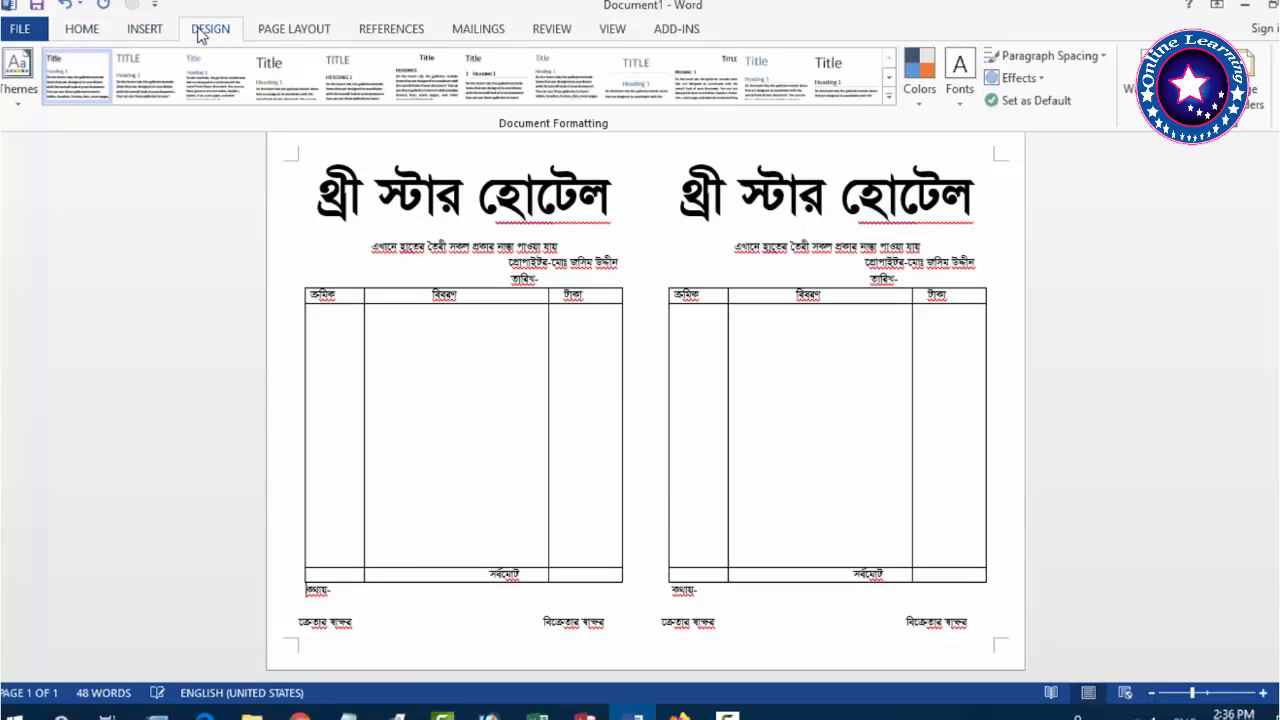
pyautogui.click(917, 80)
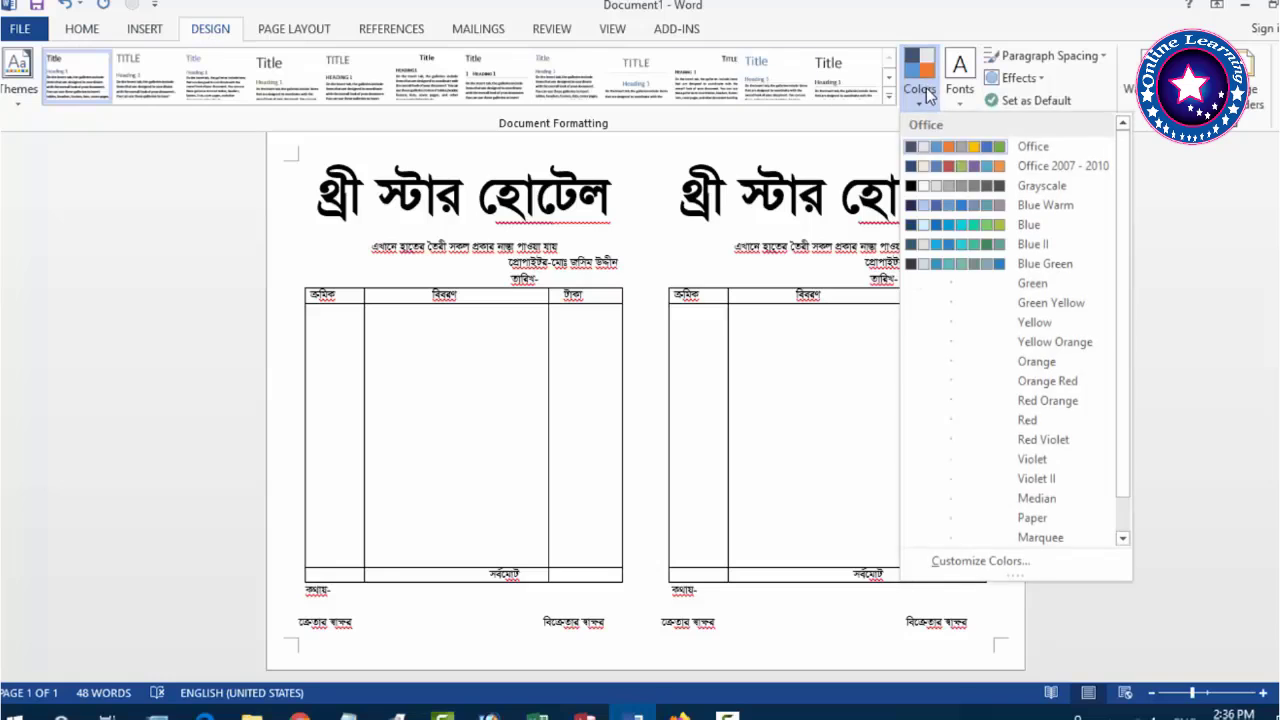
pyautogui.click(1013, 150)
pyautogui.click(380, 460)
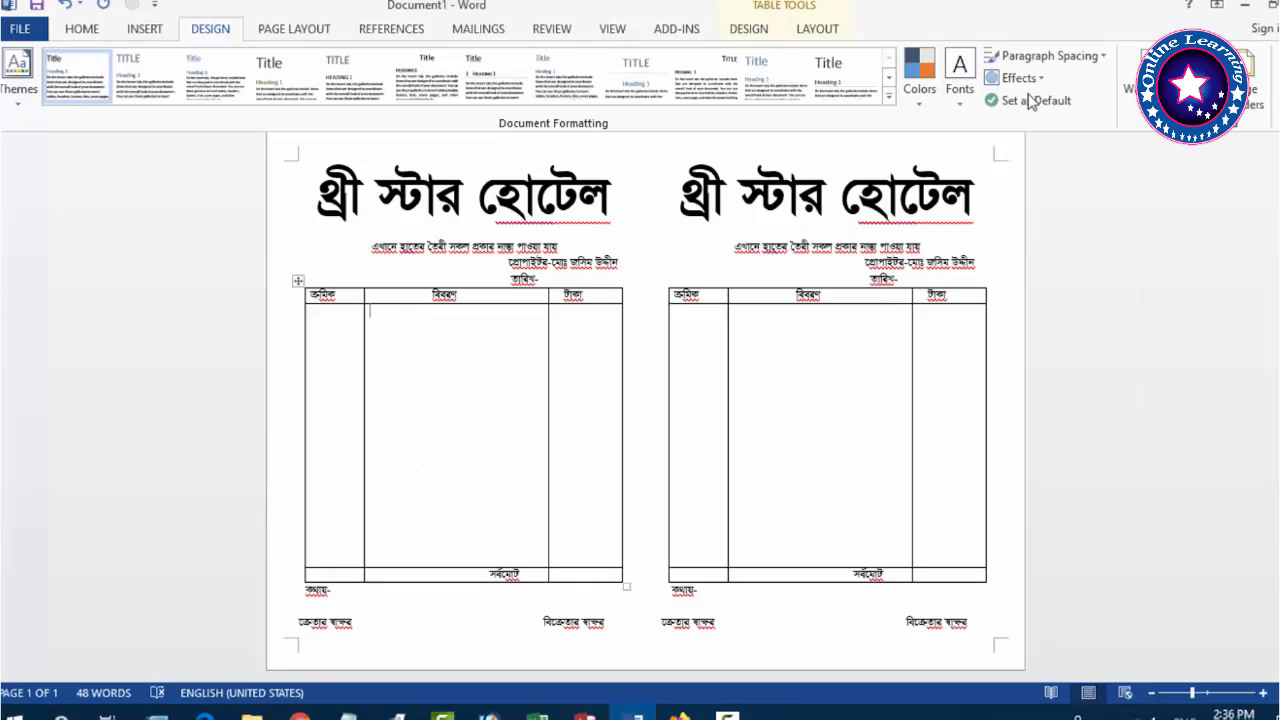
pyautogui.click(144, 33)
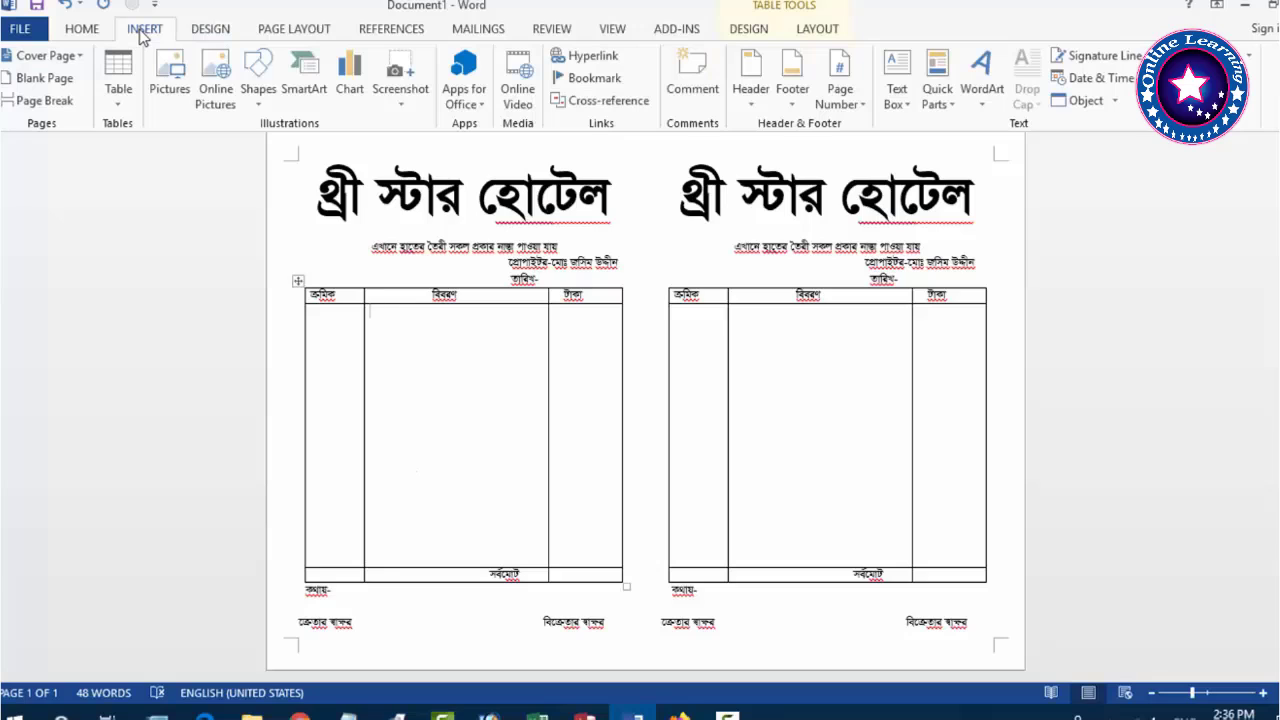
pyautogui.click(287, 32)
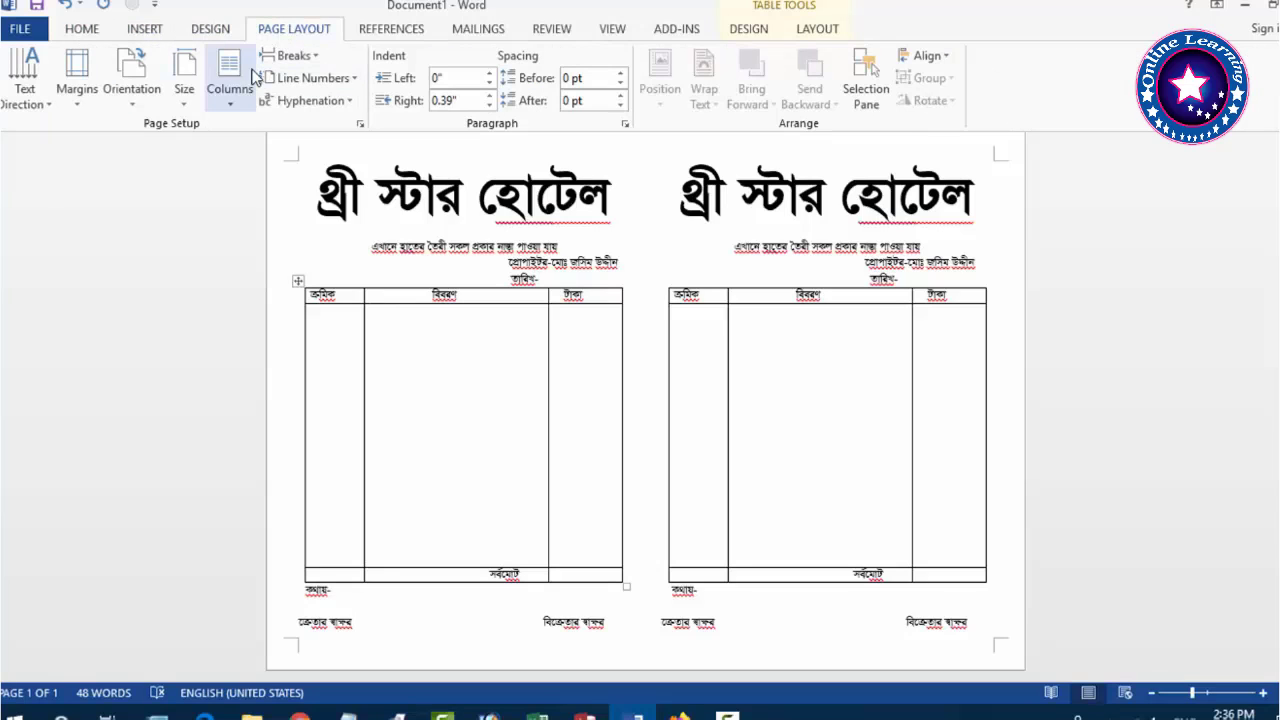
pyautogui.click(395, 34)
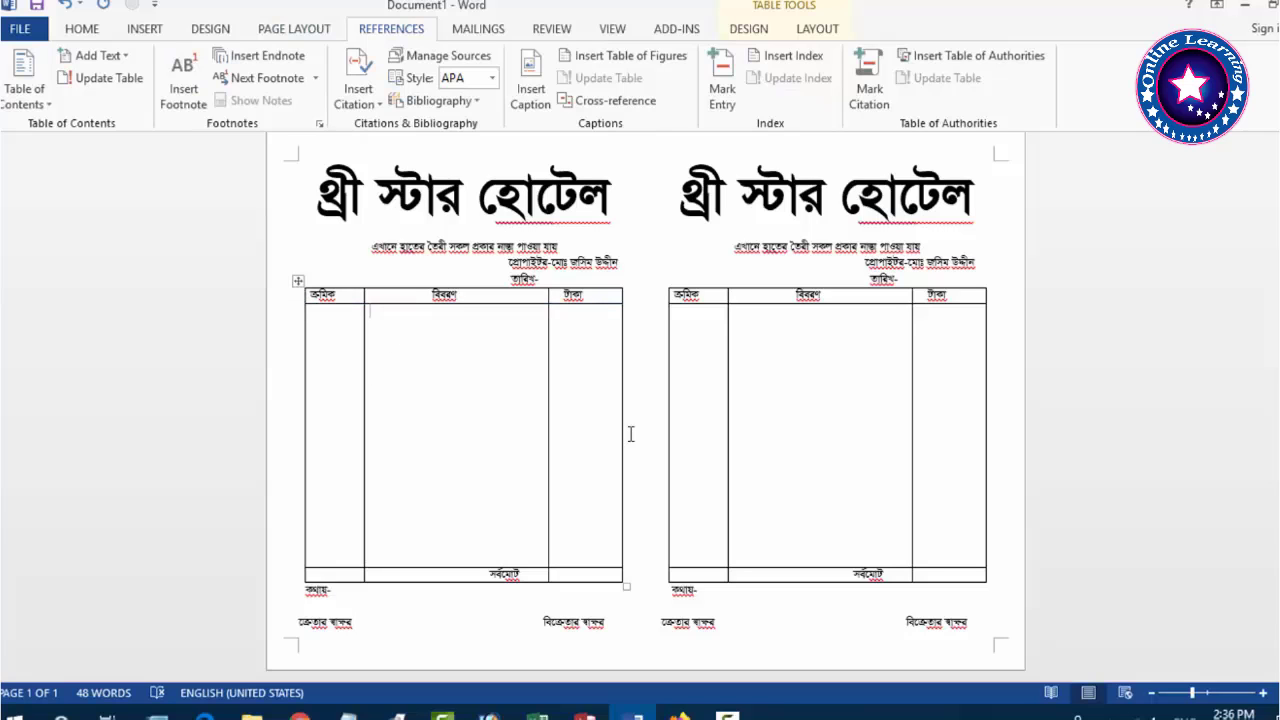
pyautogui.scroll(1, 559, 444)
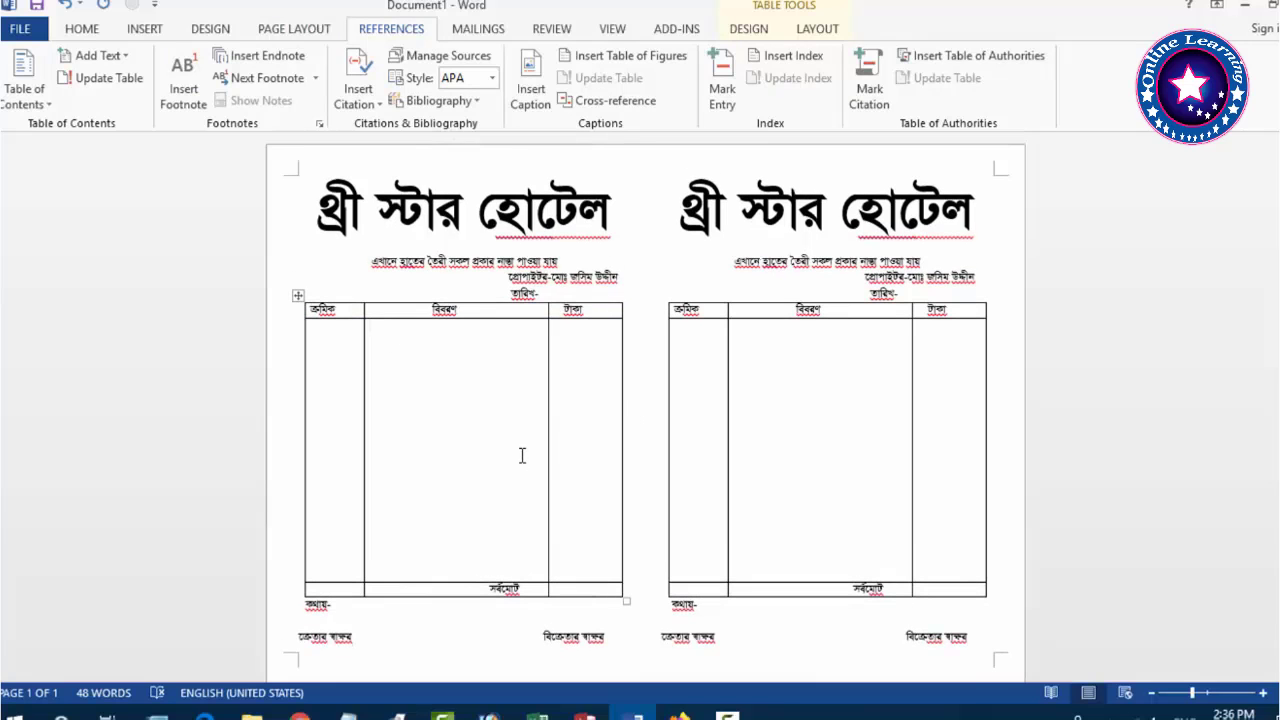